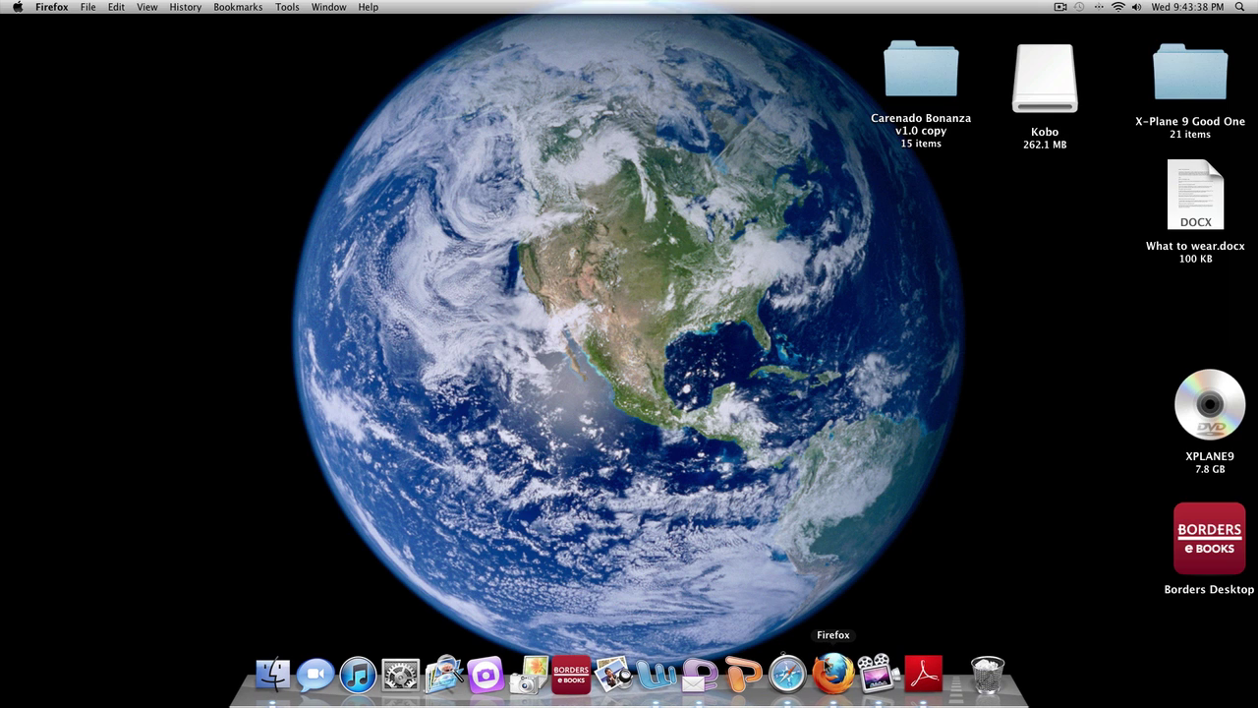
# Launch Firefox, search for xplane9.org, and open the X-Plane.org Download Manager.
pyautogui.click(832, 673)
pyautogui.click(1075, 42)
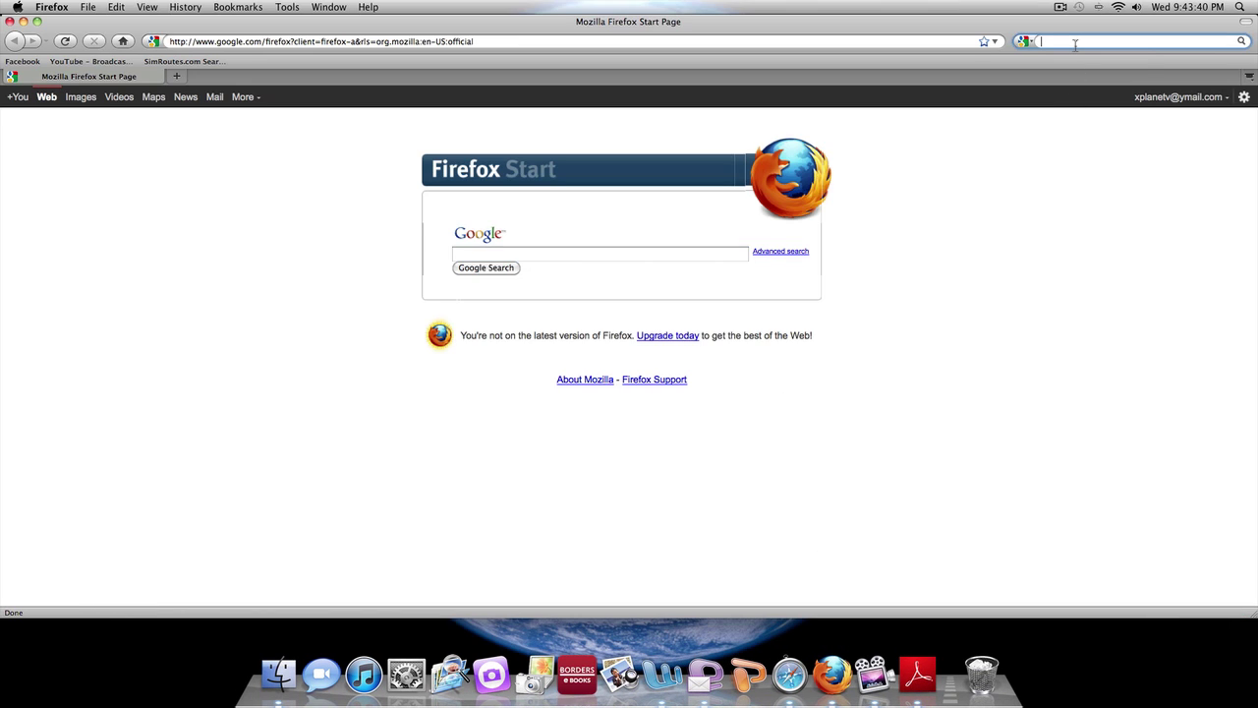
pyautogui.write('xplane9.org')
pyautogui.press('Return')
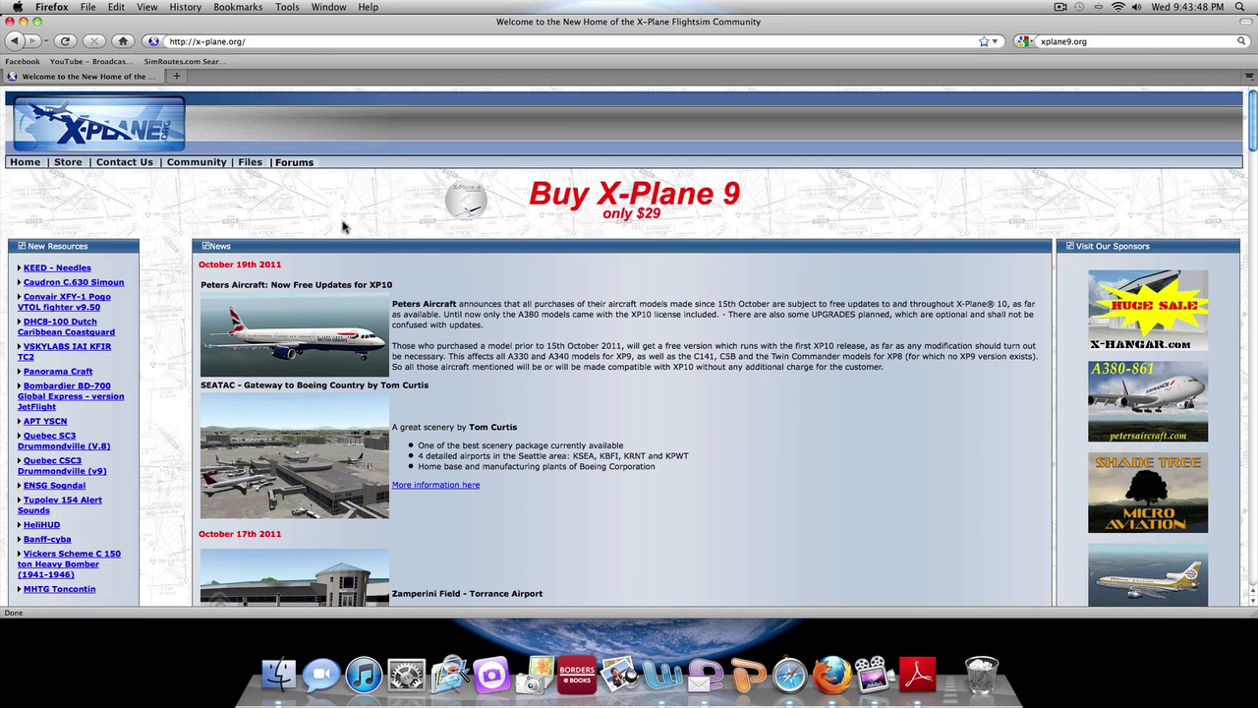
pyautogui.moveTo(250, 163)
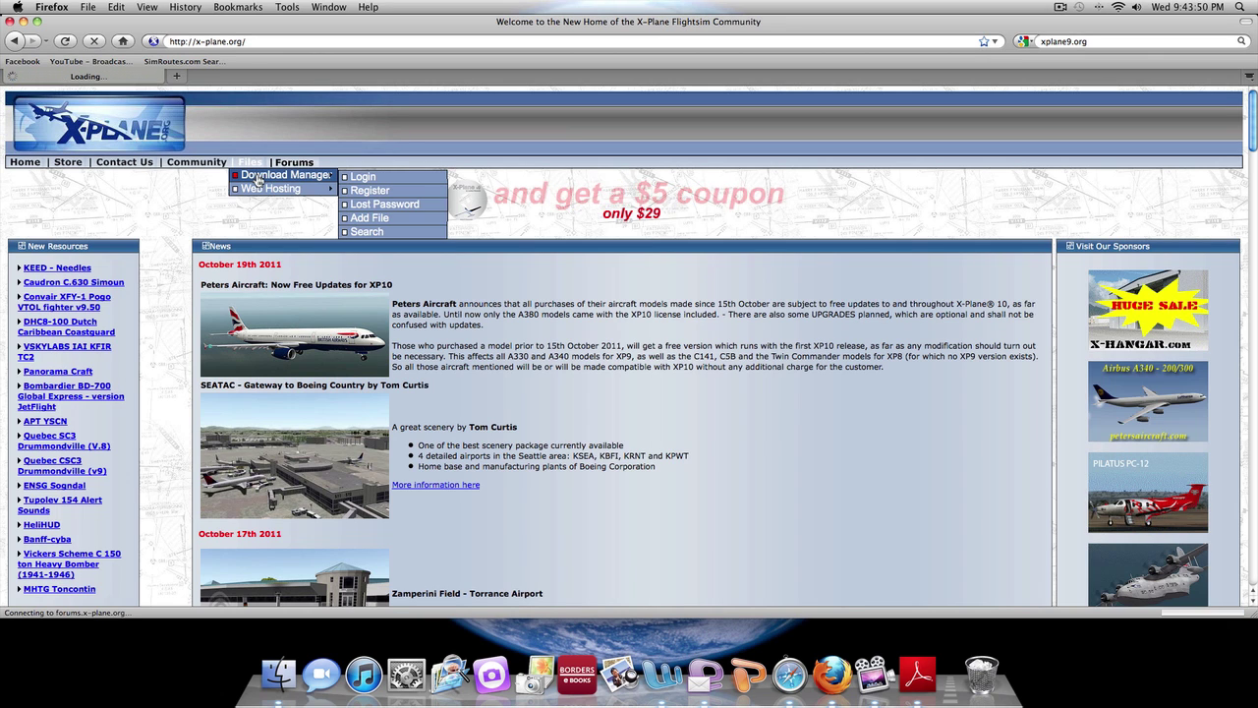
pyautogui.click(253, 181)
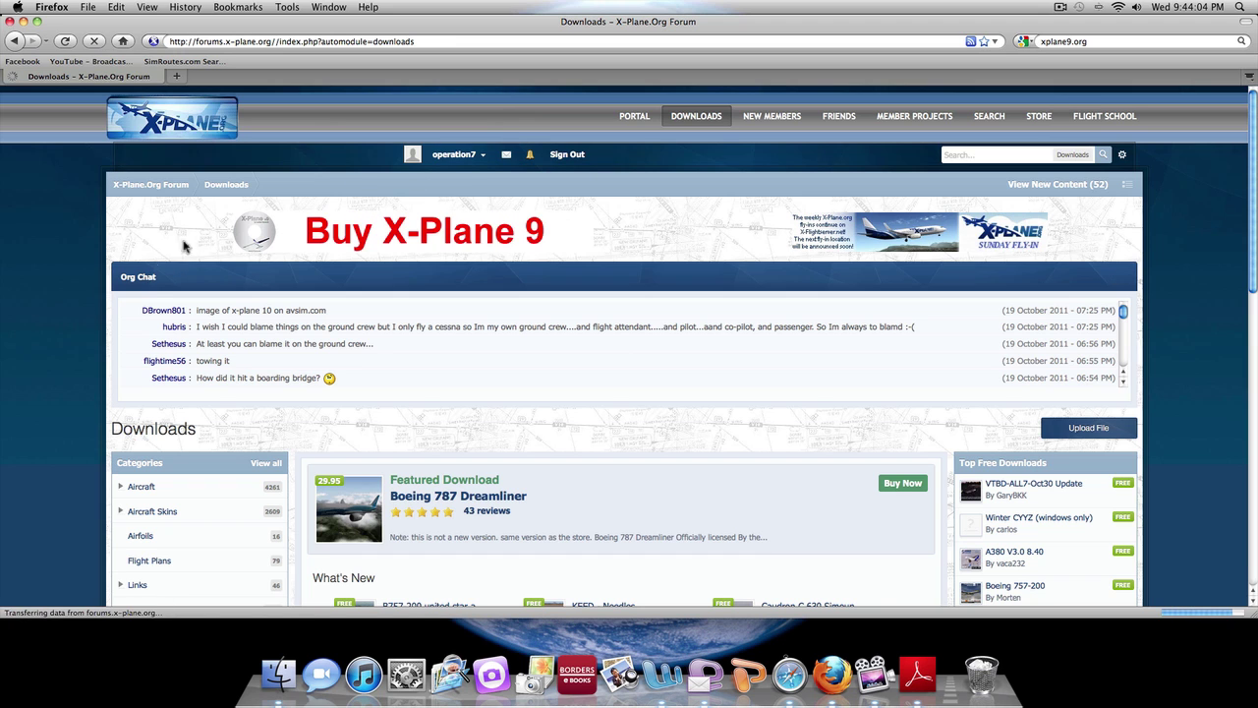
# Open the Aircraft downloads category and narrow it to X-Plane 9.
pyautogui.scroll(-1, 675, 114)
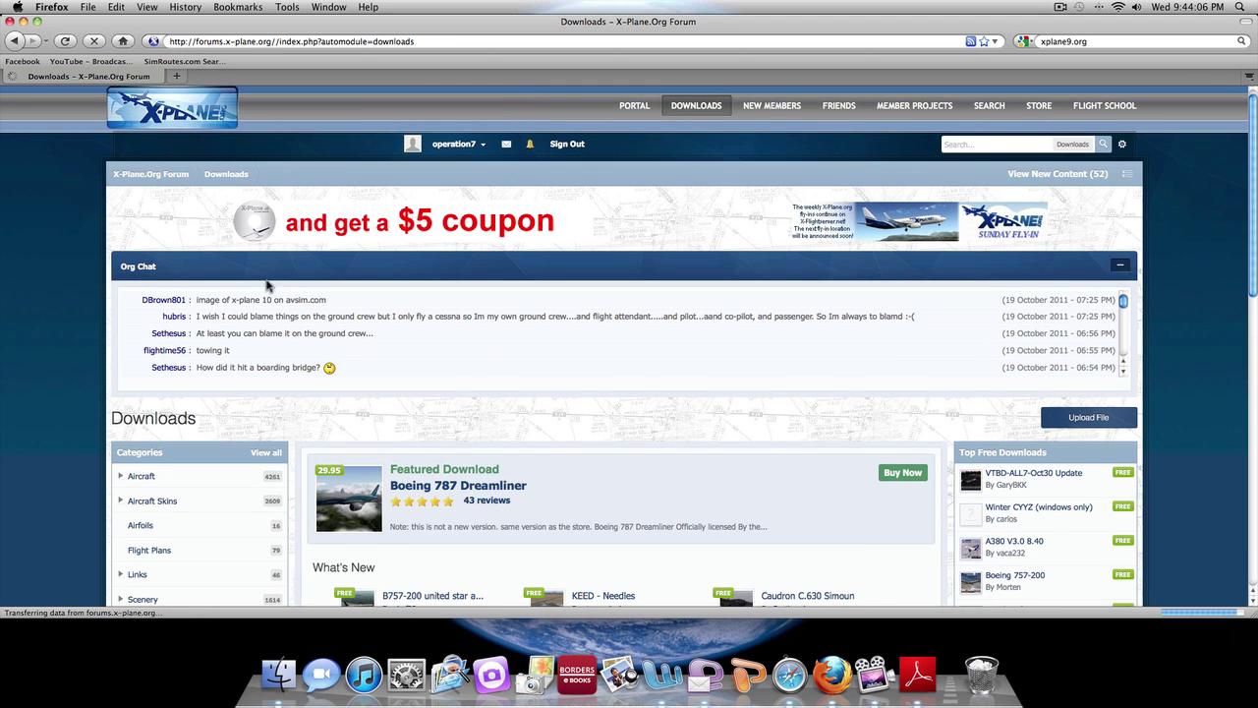
pyautogui.scroll(-5, 266, 285)
pyautogui.click(140, 300)
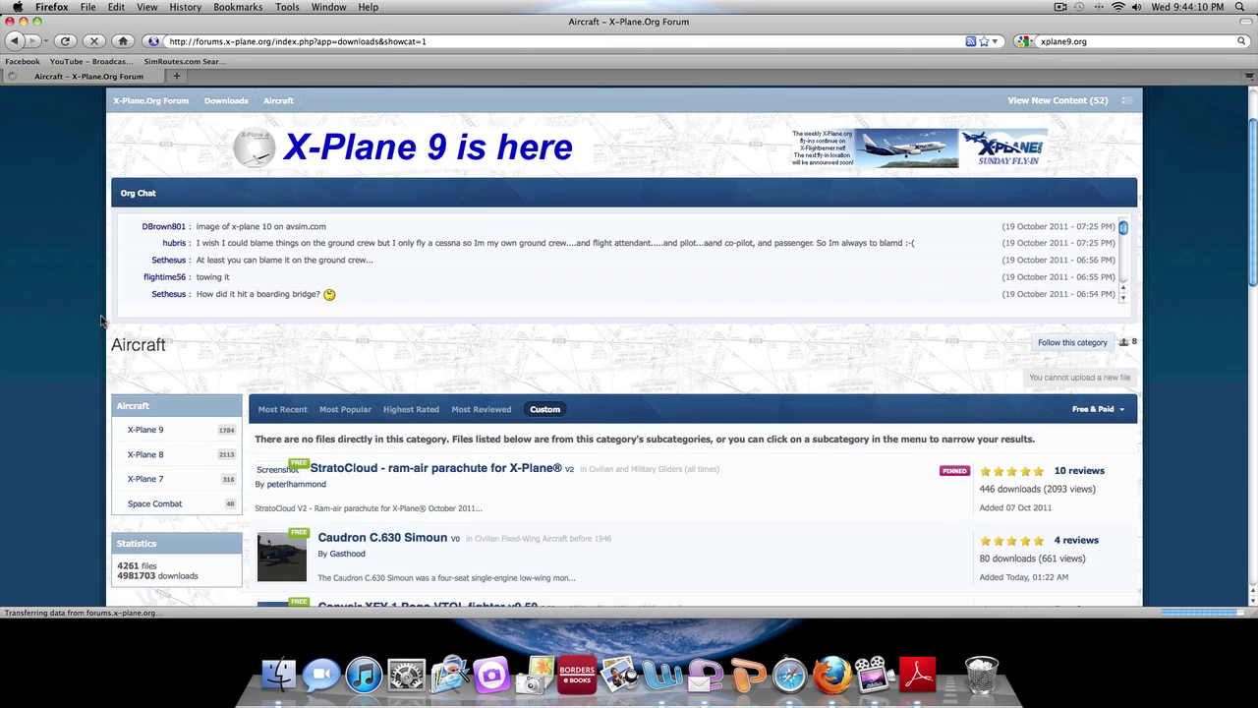
pyautogui.scroll(-3, 102, 319)
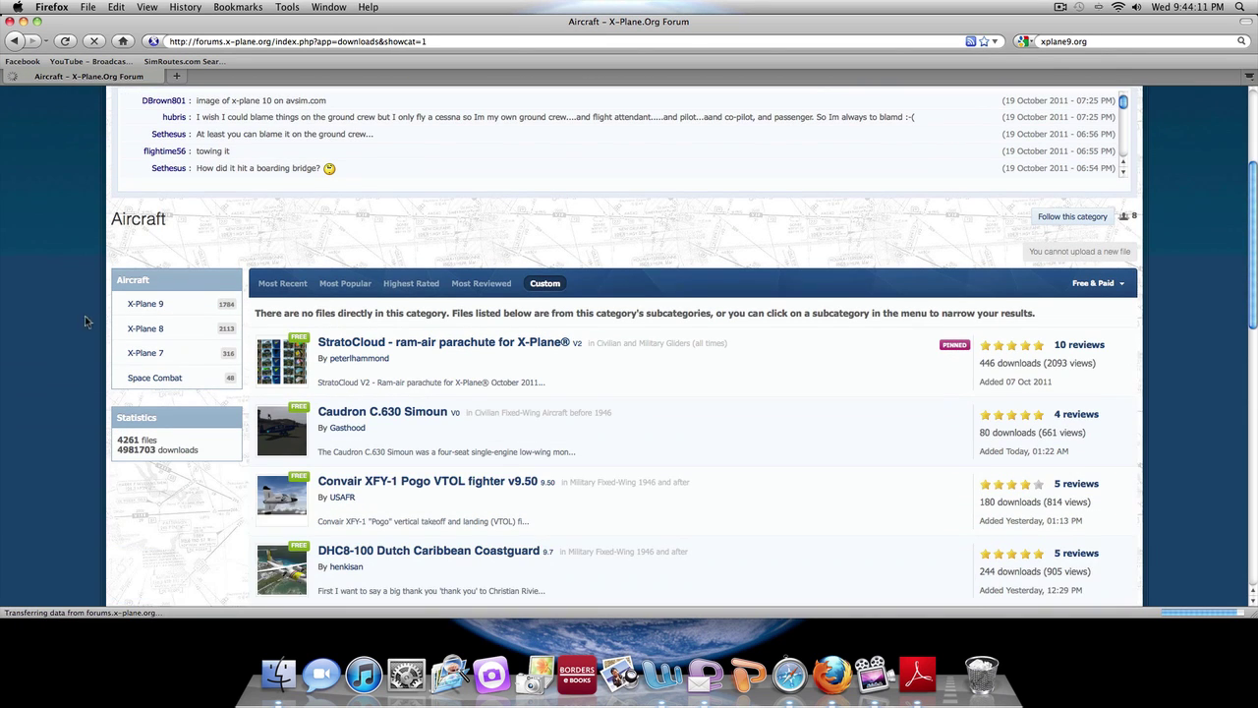
pyautogui.click(142, 307)
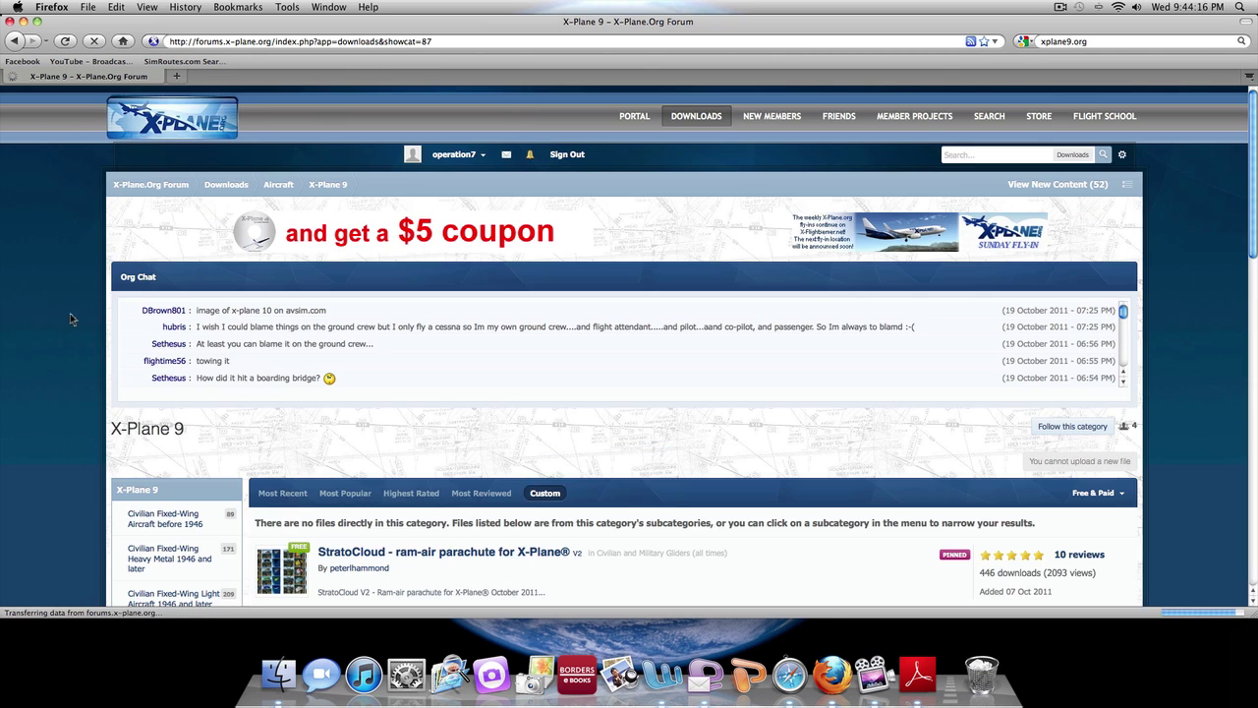
# Open Civilian Fixed-Wing Heavy Metal 1946 and later and scroll to the Ace Airways A380-800.
pyautogui.scroll(-5, 67, 325)
pyautogui.scroll(3, 64, 331)
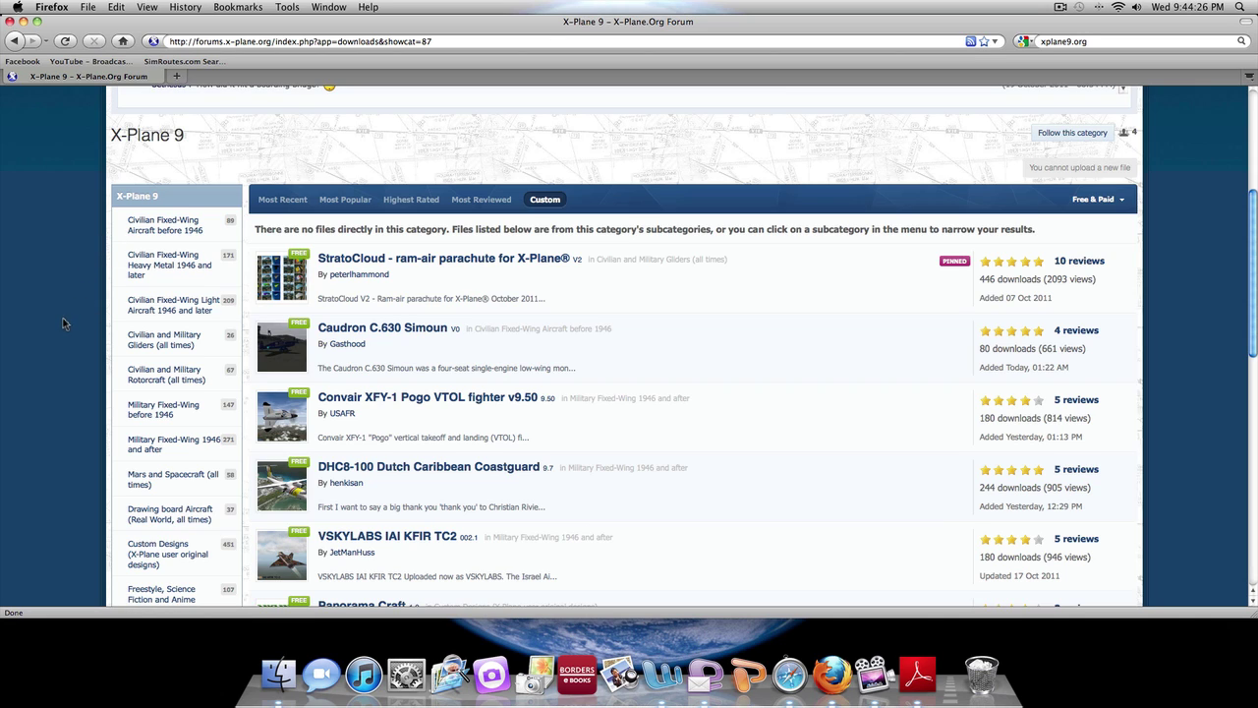
pyautogui.scroll(-1, 59, 320)
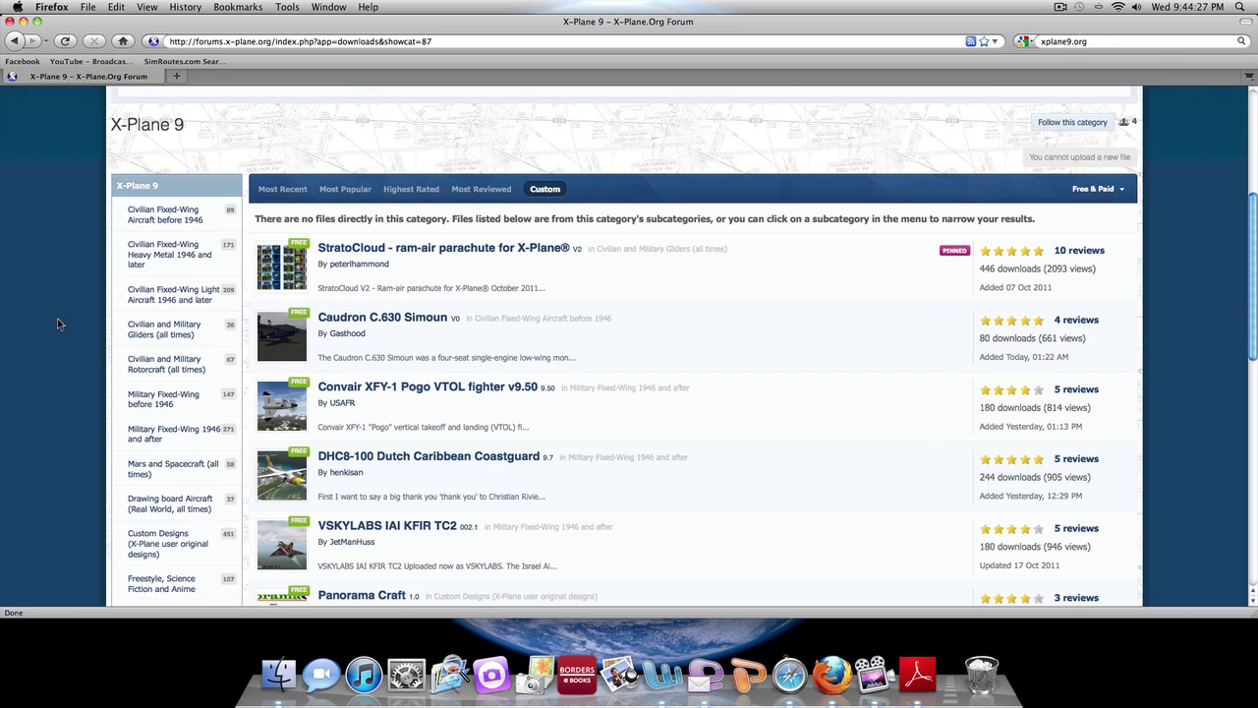
pyautogui.click(150, 264)
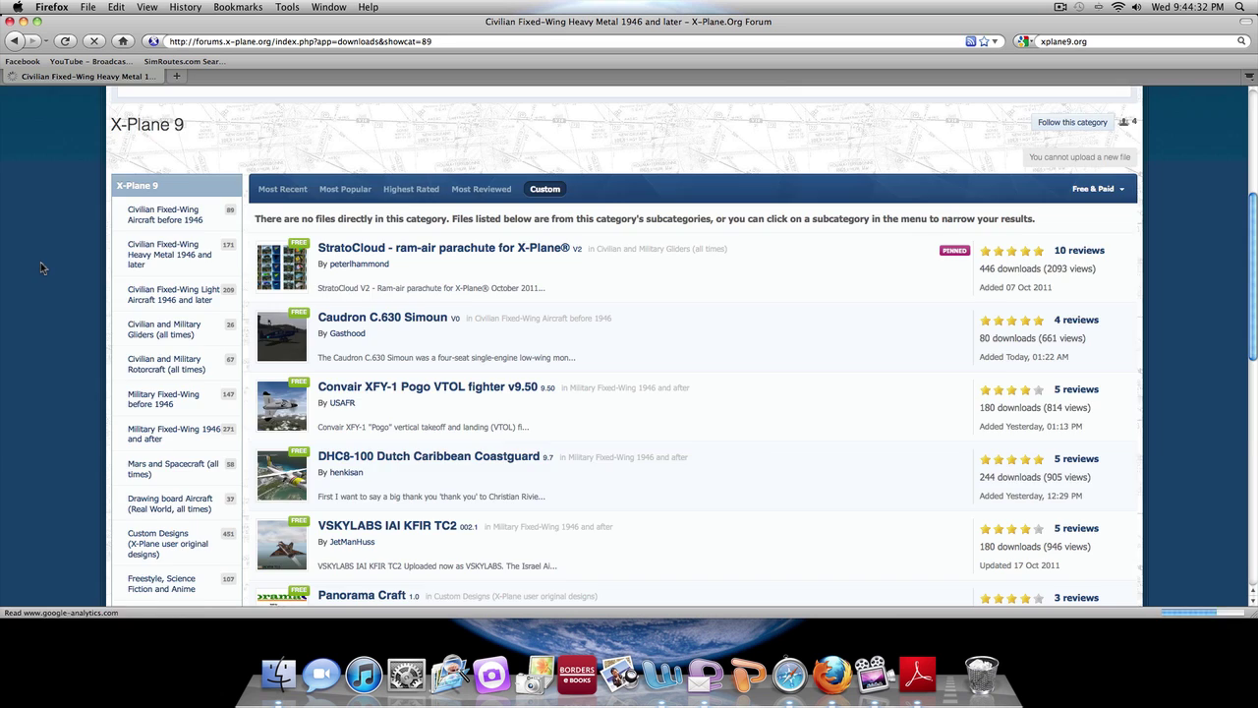
pyautogui.scroll(-2, 50, 282)
pyautogui.scroll(-4, 51, 282)
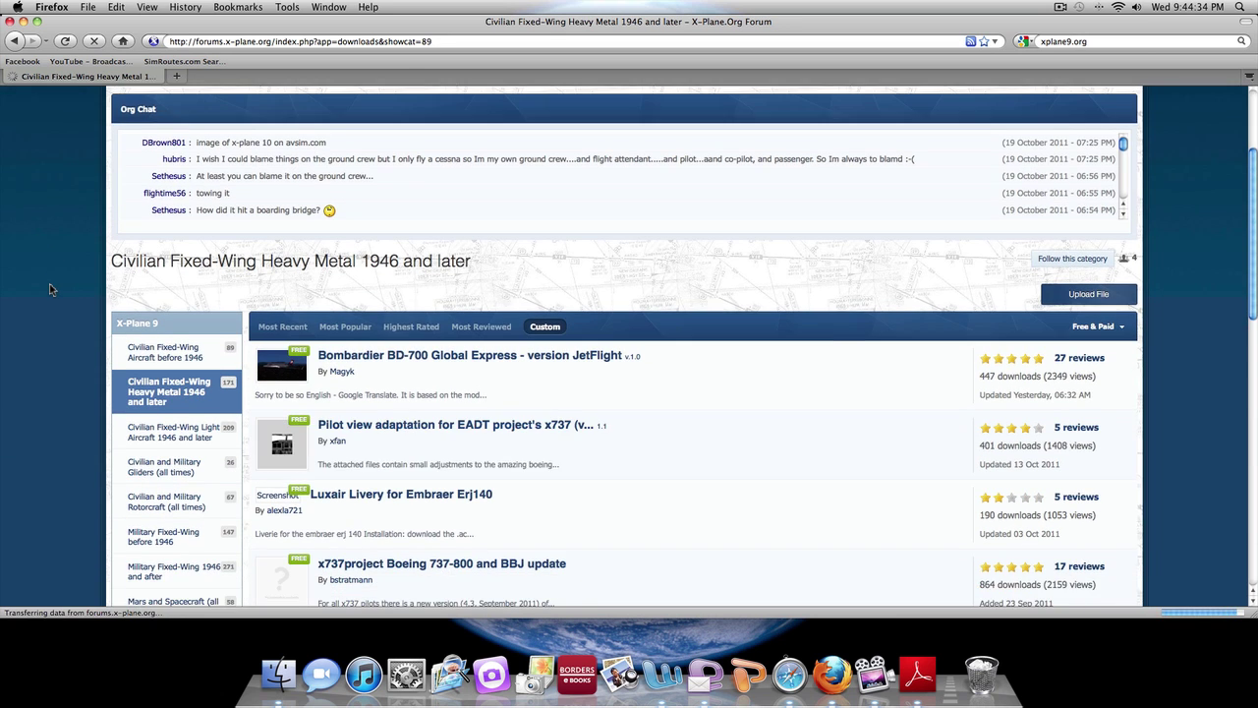
pyautogui.scroll(1, 56, 286)
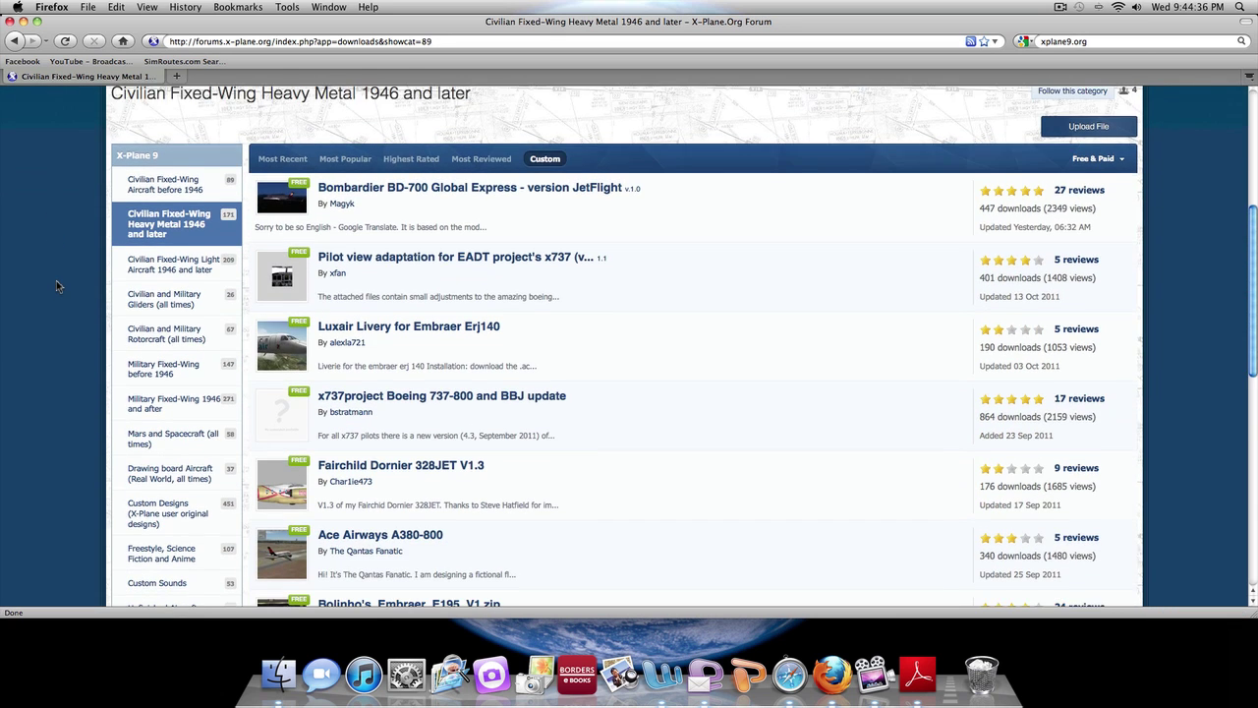
pyautogui.scroll(-3, 56, 286)
pyautogui.scroll(-5, 725, 278)
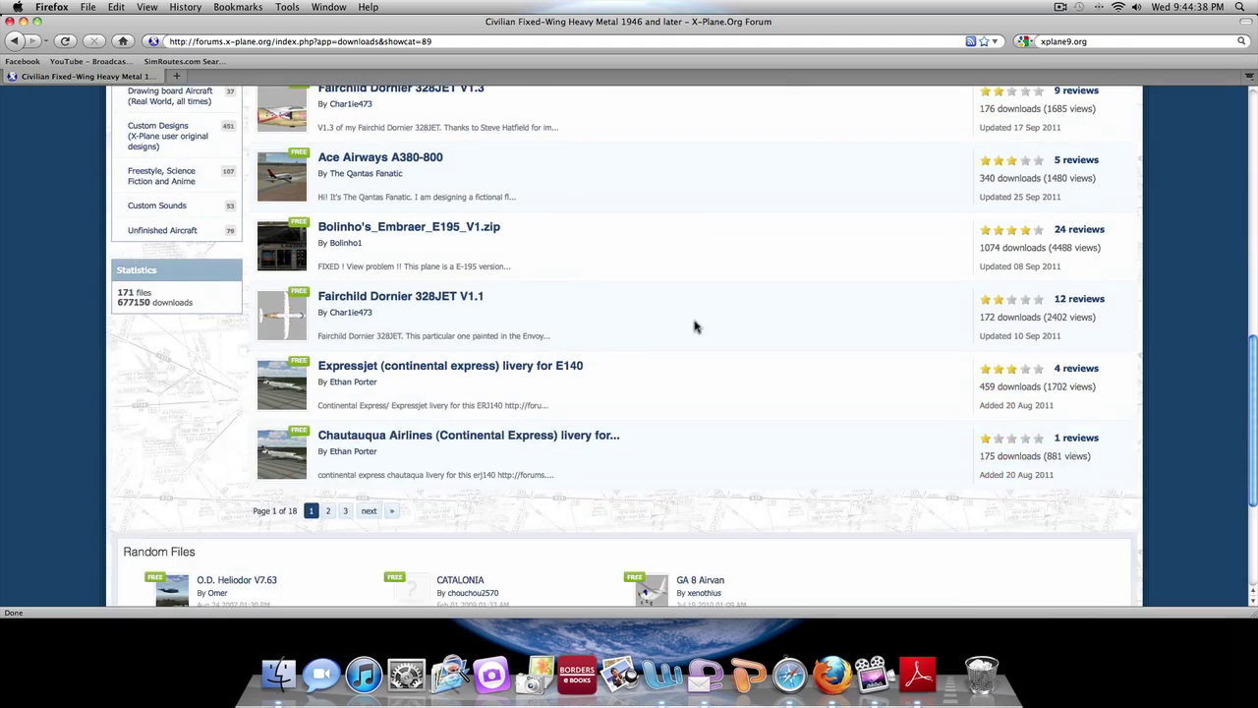
pyautogui.scroll(7, 697, 324)
pyautogui.scroll(-10, 699, 334)
pyautogui.scroll(10, 550, 301)
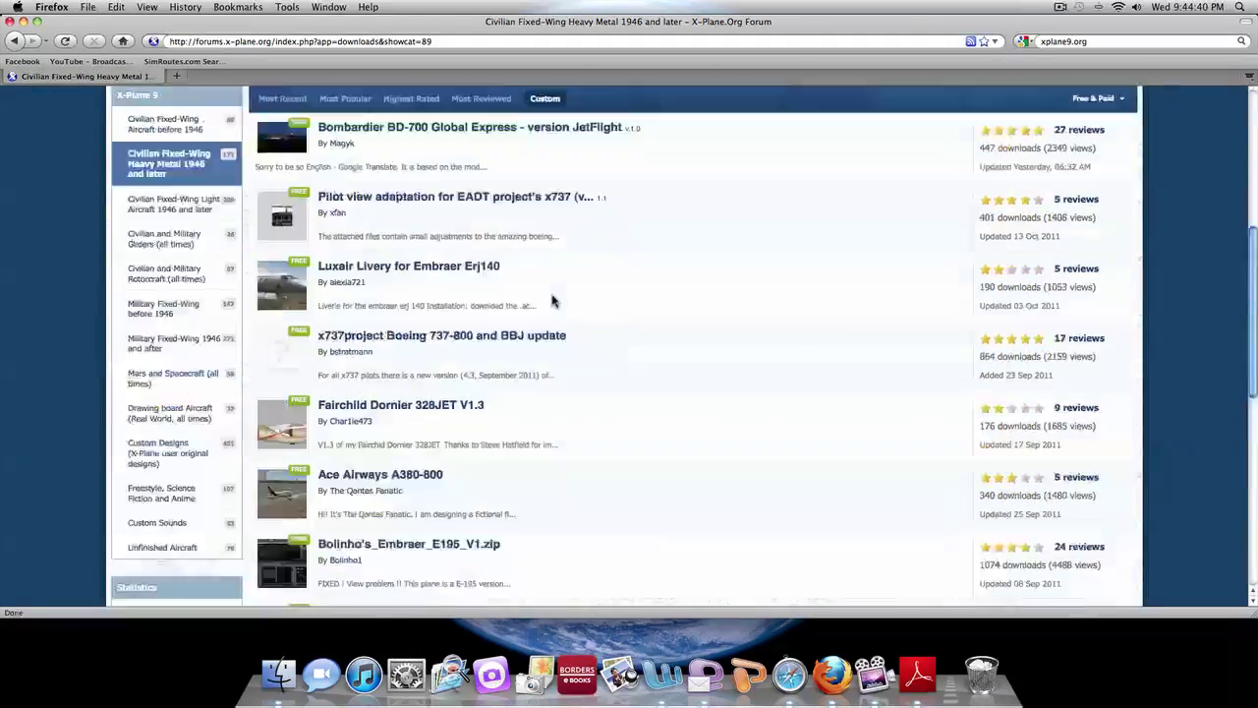
pyautogui.scroll(-2, 736, 318)
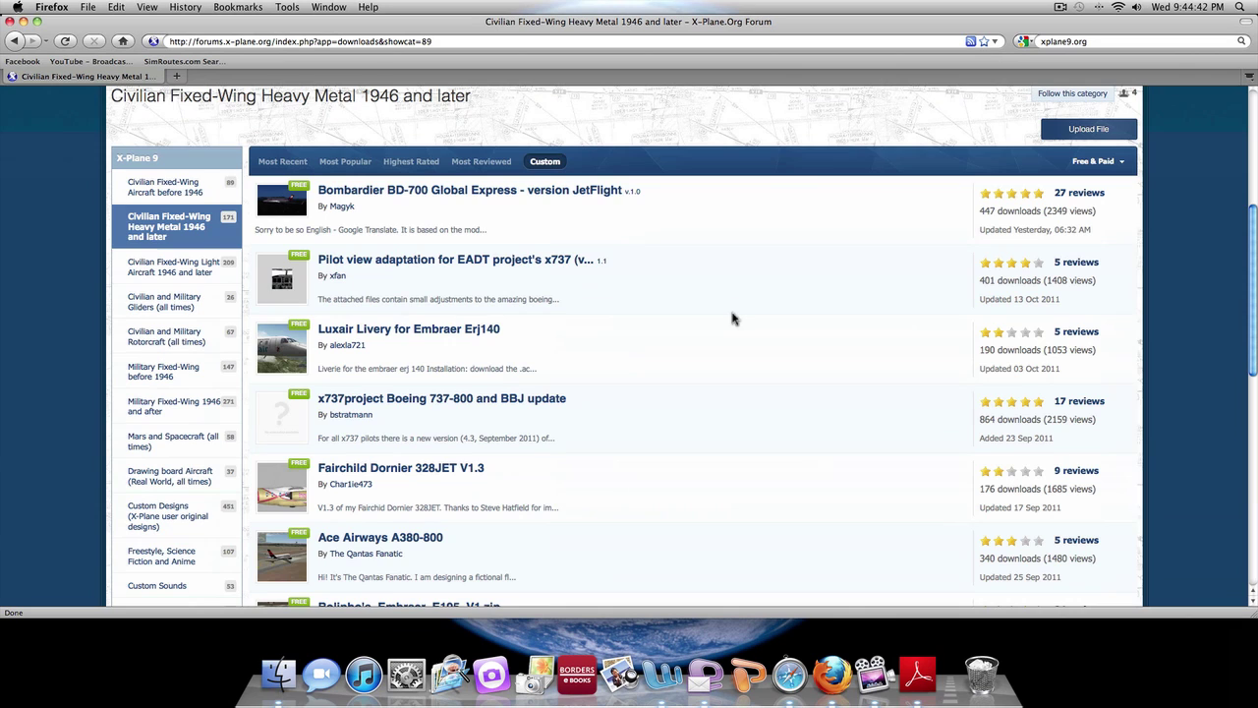
pyautogui.scroll(-5, 732, 317)
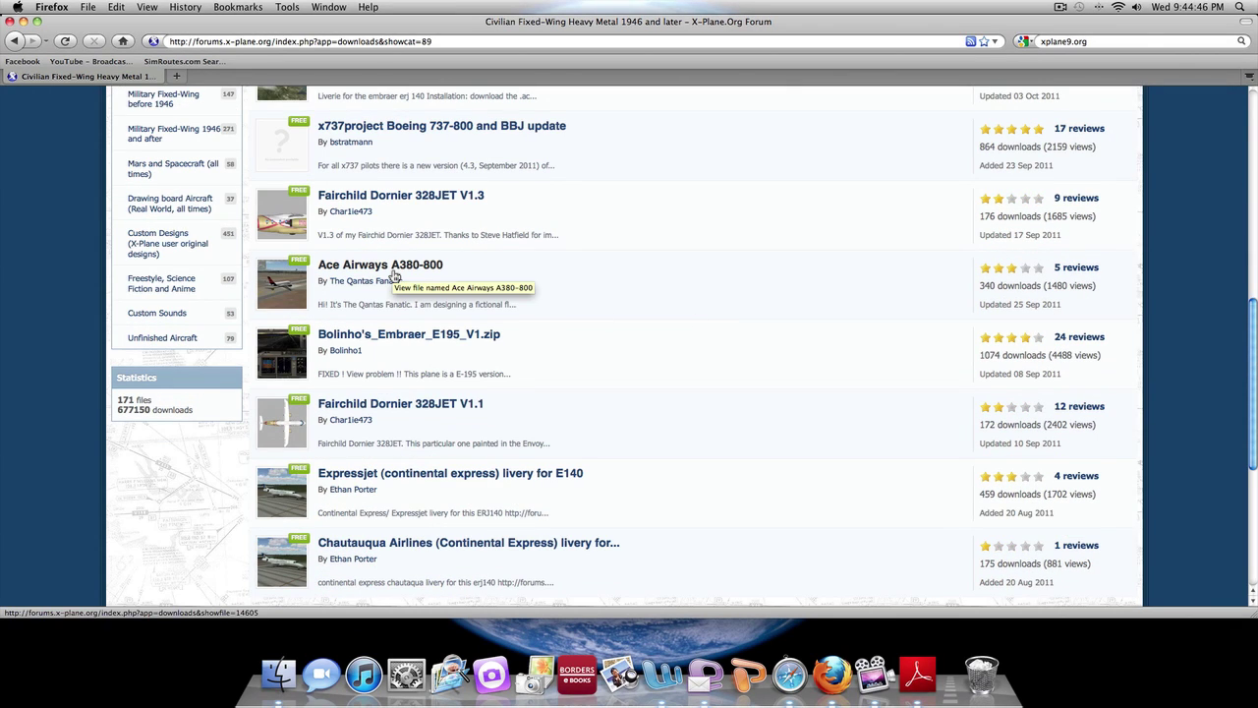
# Open the Ace Airways A380-800 file page, read its 9.7MB details, and return to the Download button.
pyautogui.click(393, 276)
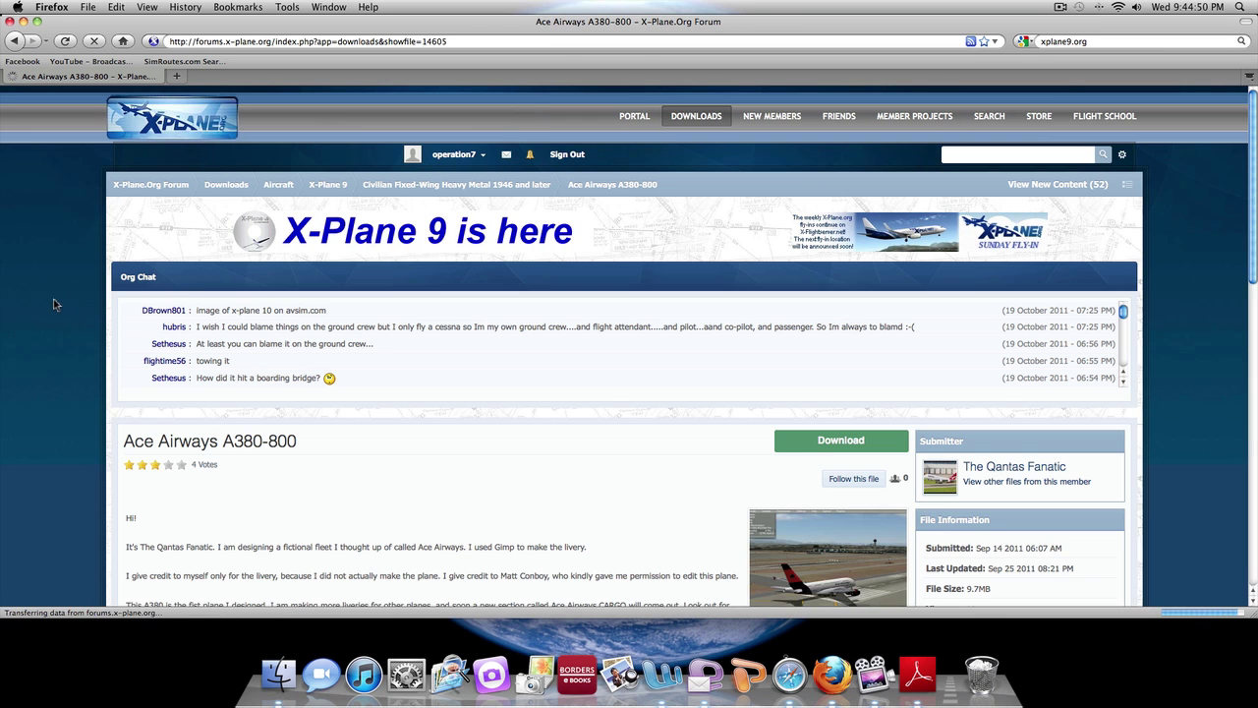
pyautogui.scroll(-2, 63, 318)
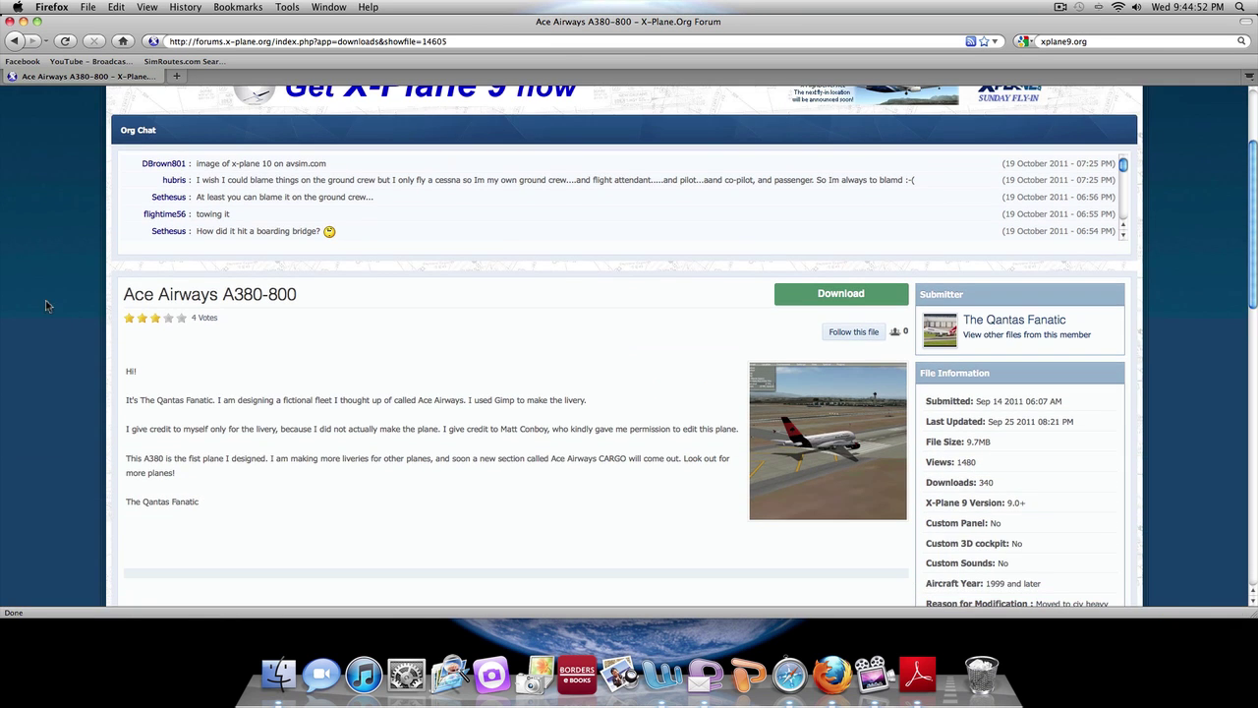
pyautogui.scroll(-1, 59, 300)
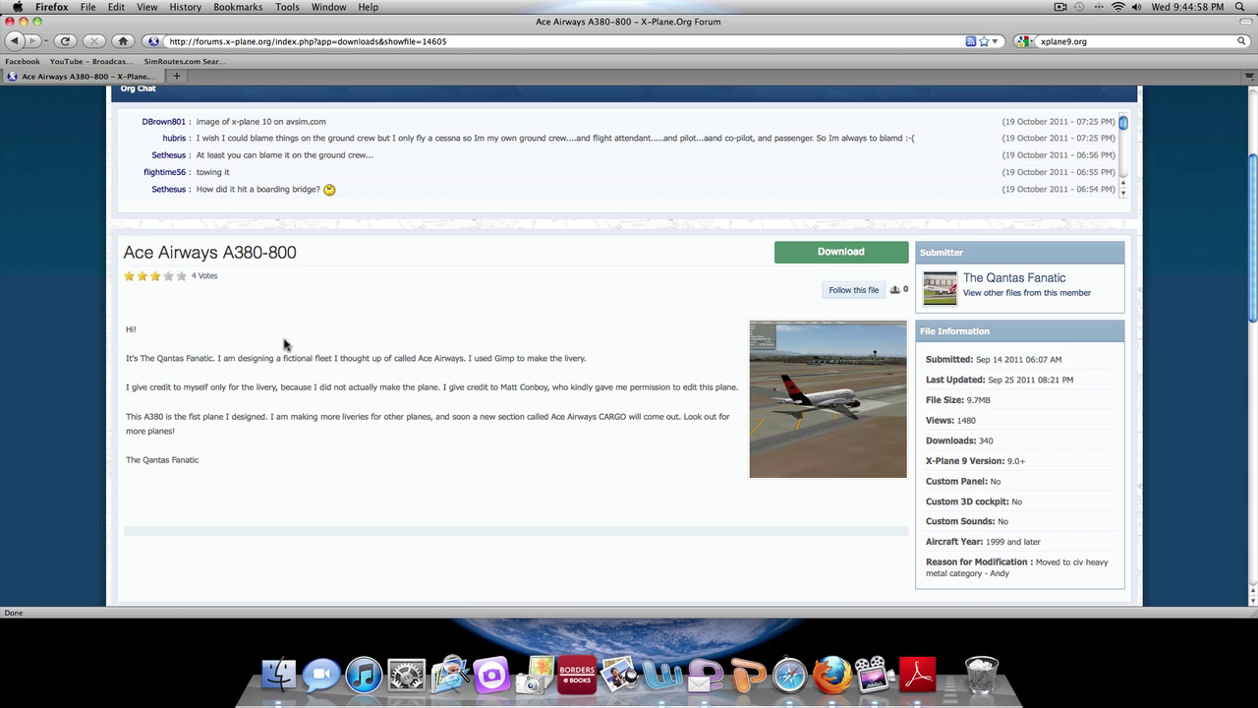
pyautogui.scroll(-5, 217, 374)
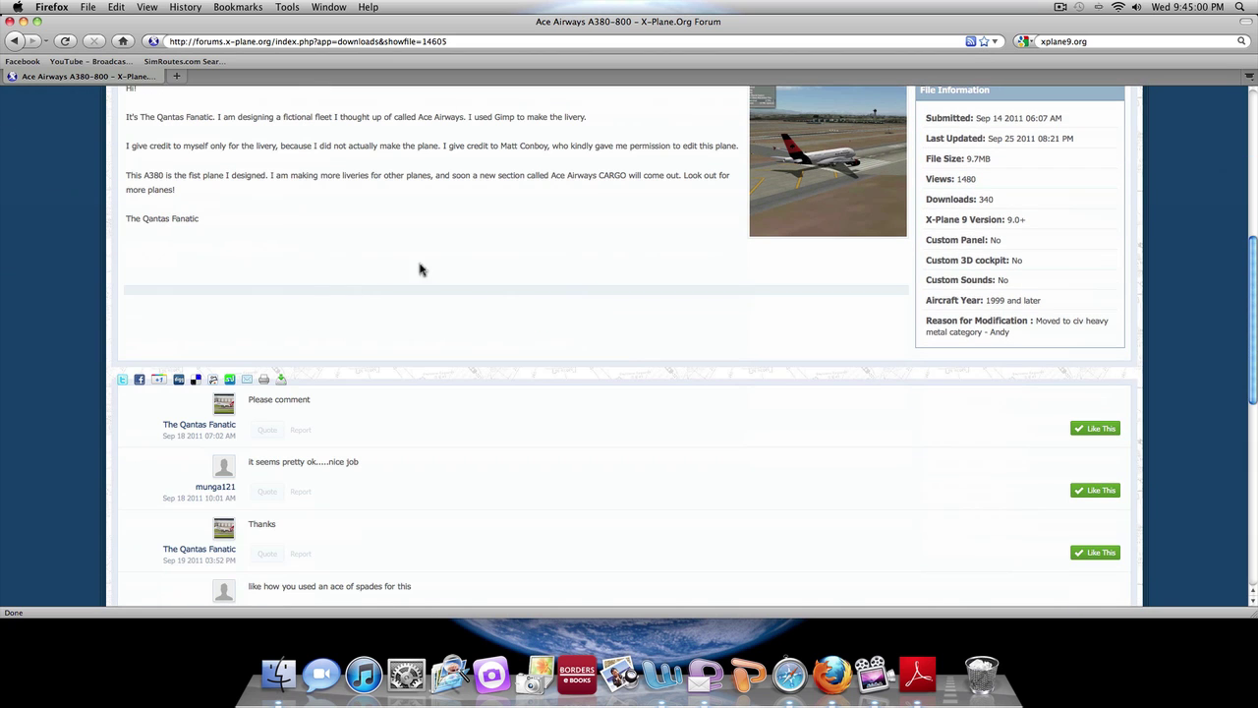
pyautogui.scroll(-2, 437, 368)
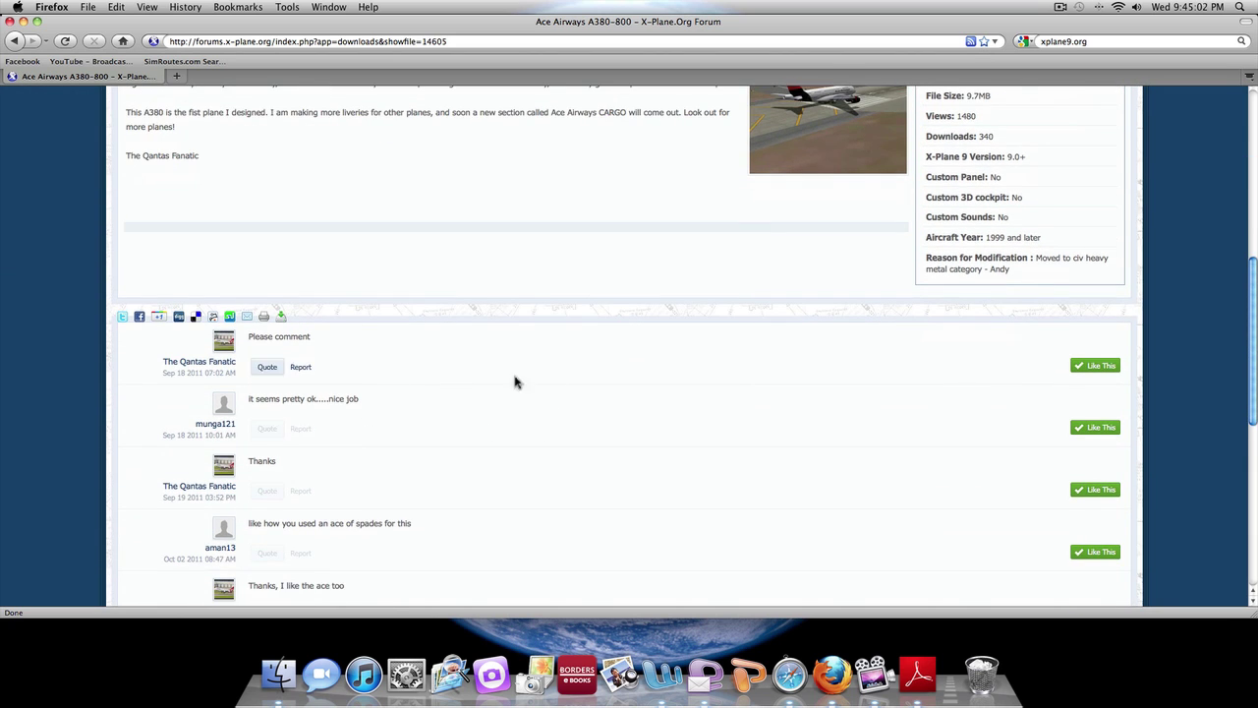
pyautogui.scroll(-6, 481, 389)
pyautogui.scroll(2, 230, 396)
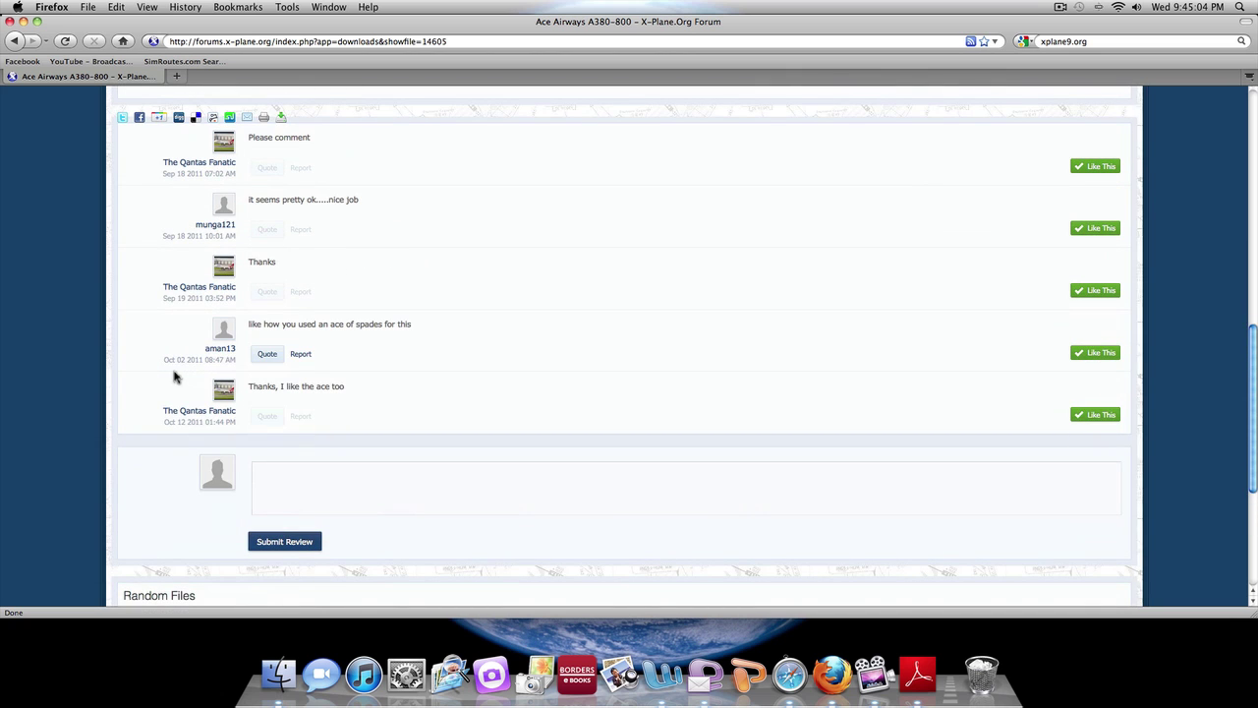
pyautogui.scroll(7, 258, 401)
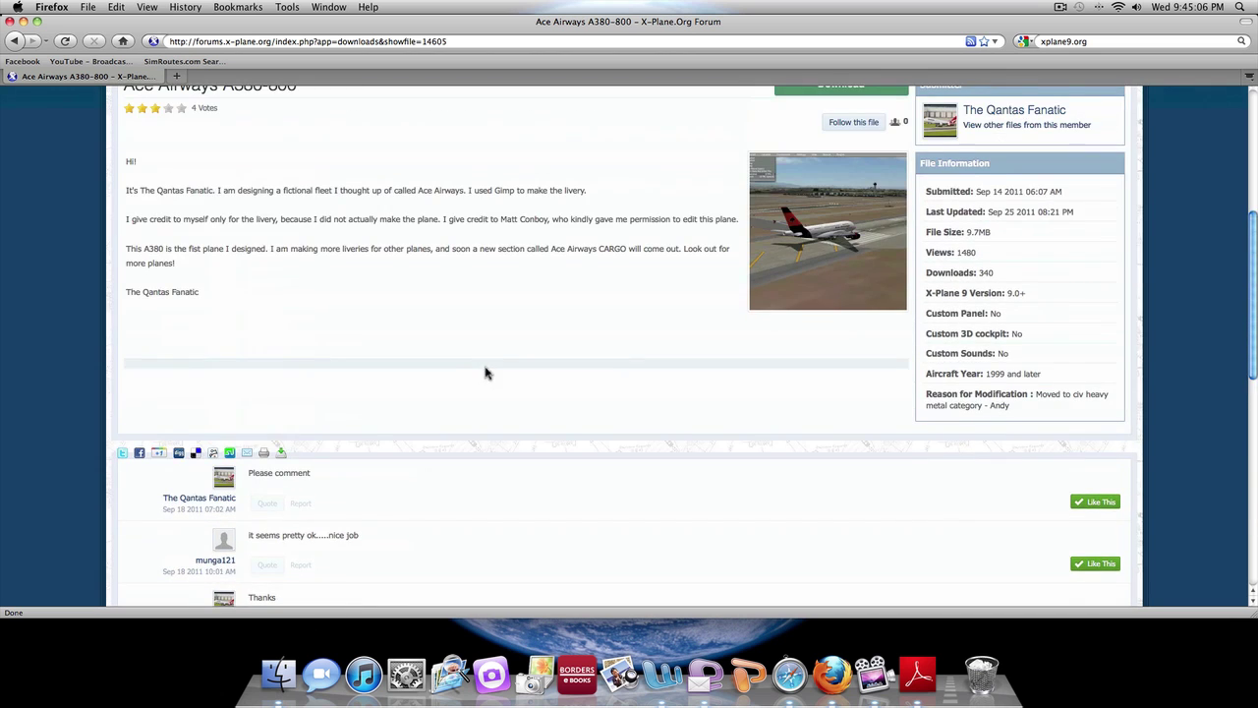
pyautogui.scroll(3, 484, 372)
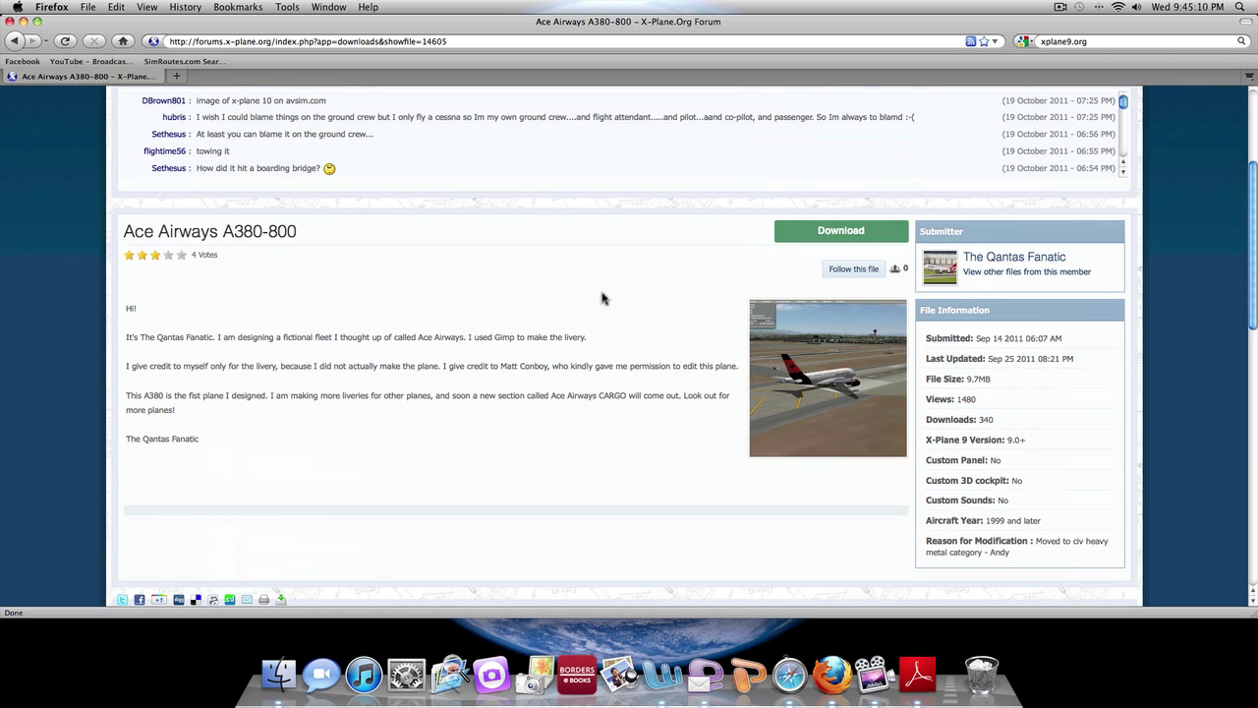
# Download Ace Airways A380-800.zip to open with Archive Utility, then minimise Firefox.
pyautogui.click(824, 233)
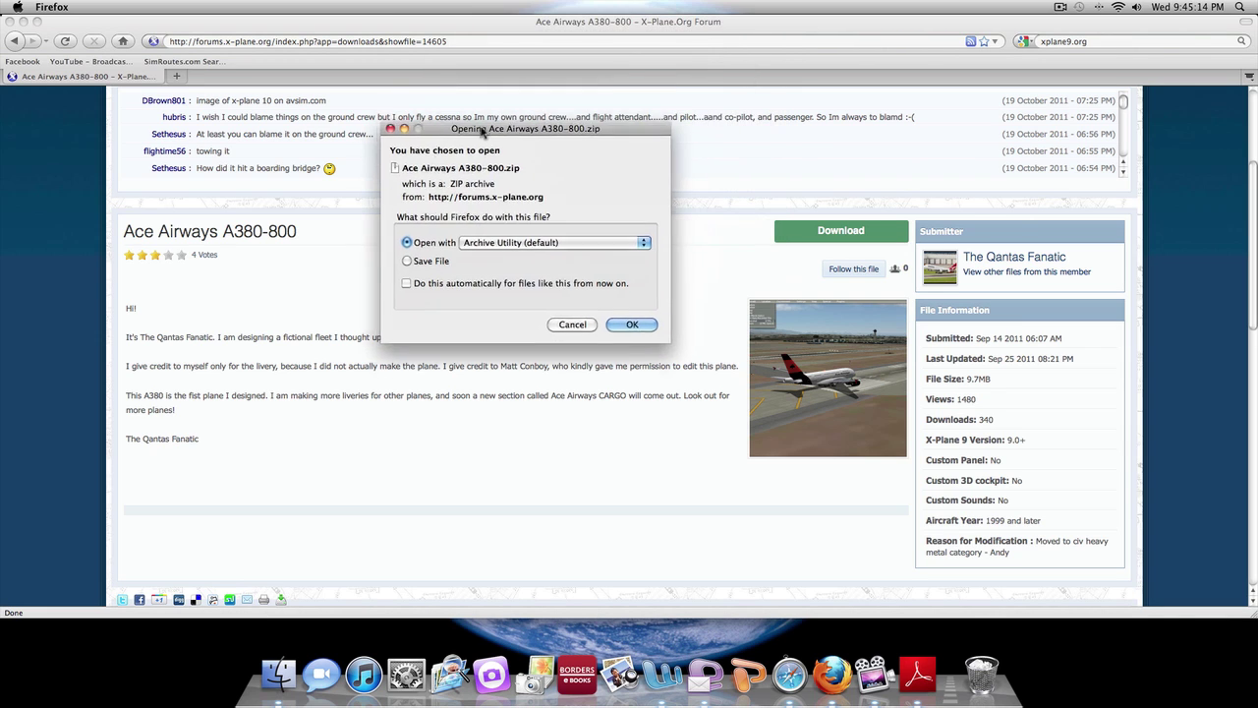
pyautogui.click(626, 333)
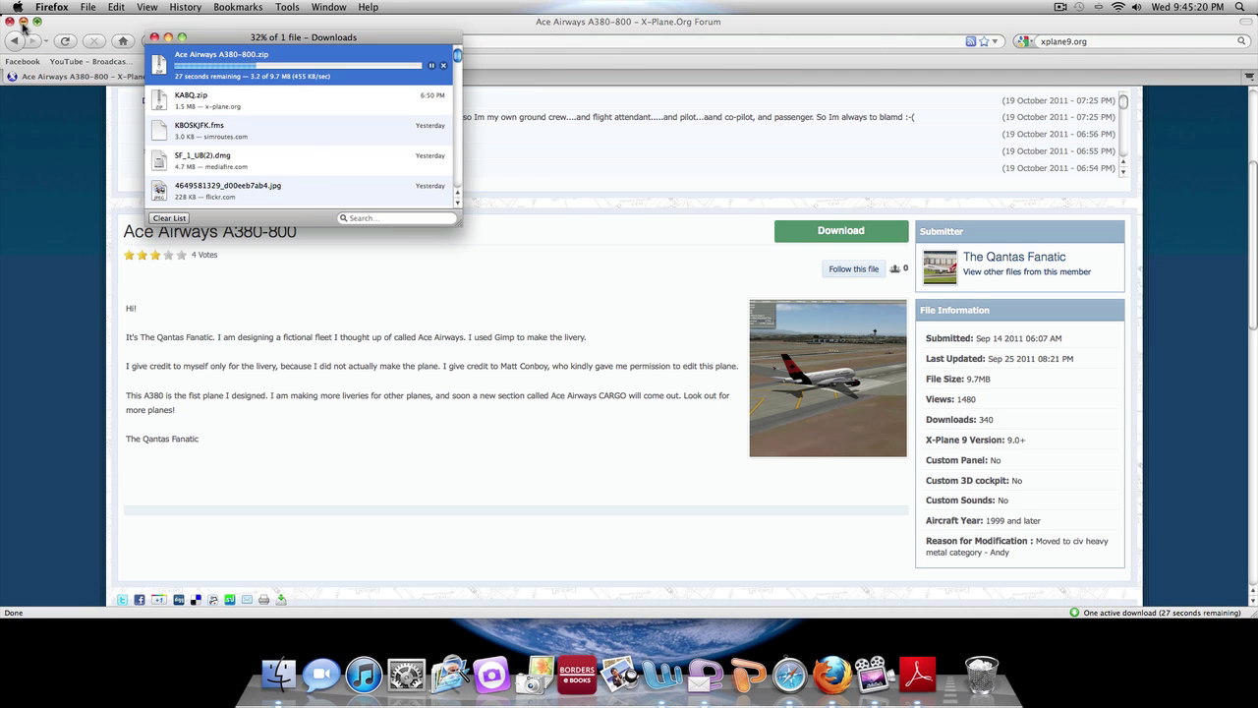
pyautogui.click(23, 21)
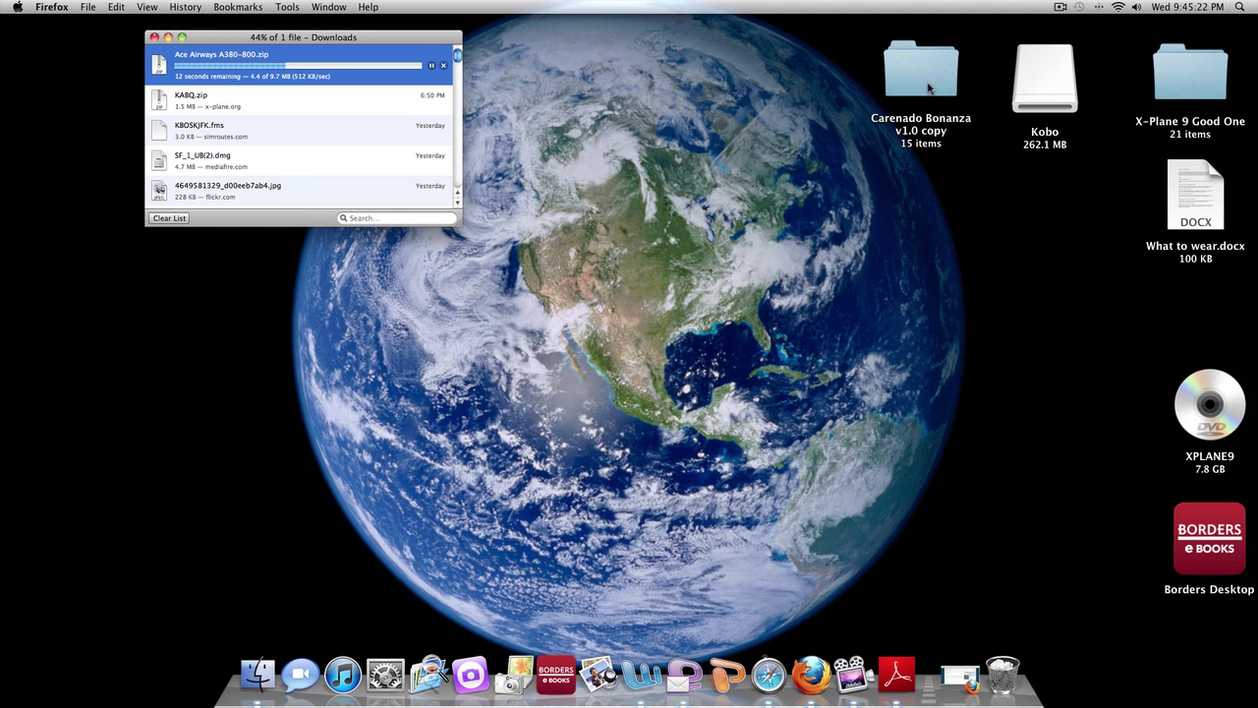
# Open X-Plane 9 Good One and move the unzipped Ace Airways A380-800 folder from Downloads onto the desktop.
pyautogui.doubleClick(1189, 68)
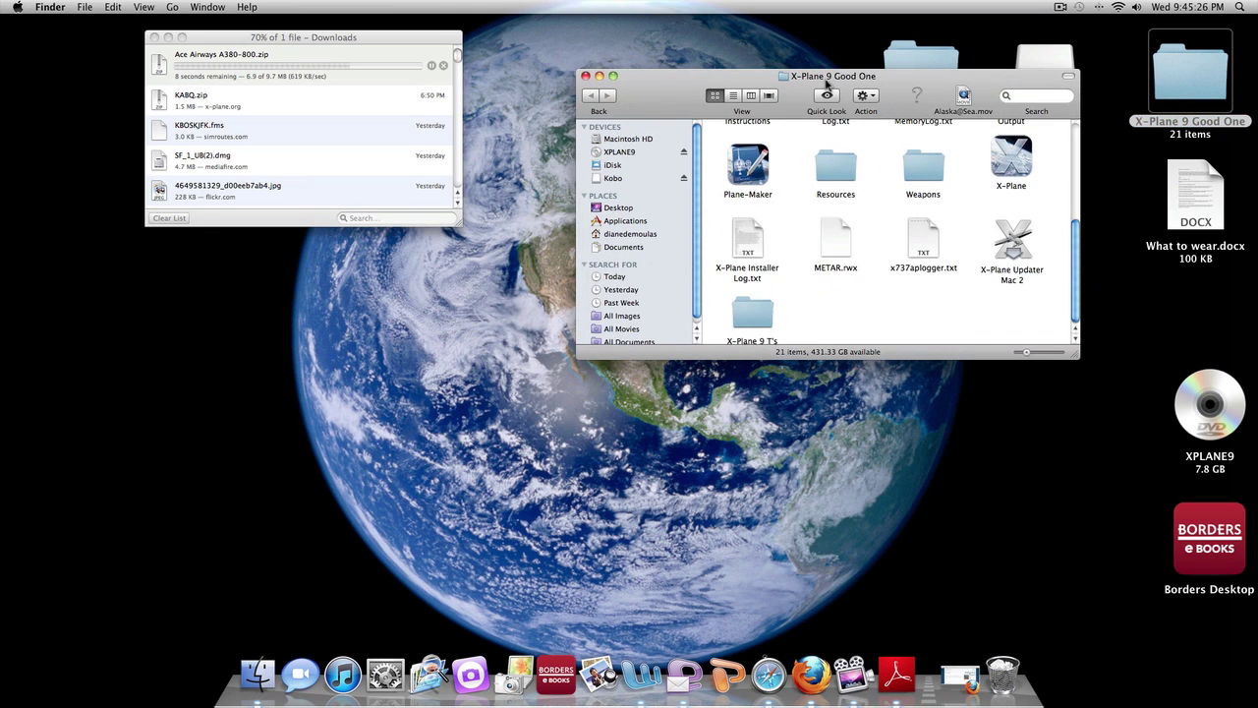
pyautogui.moveTo(827, 80); pyautogui.dragTo(918, 82)
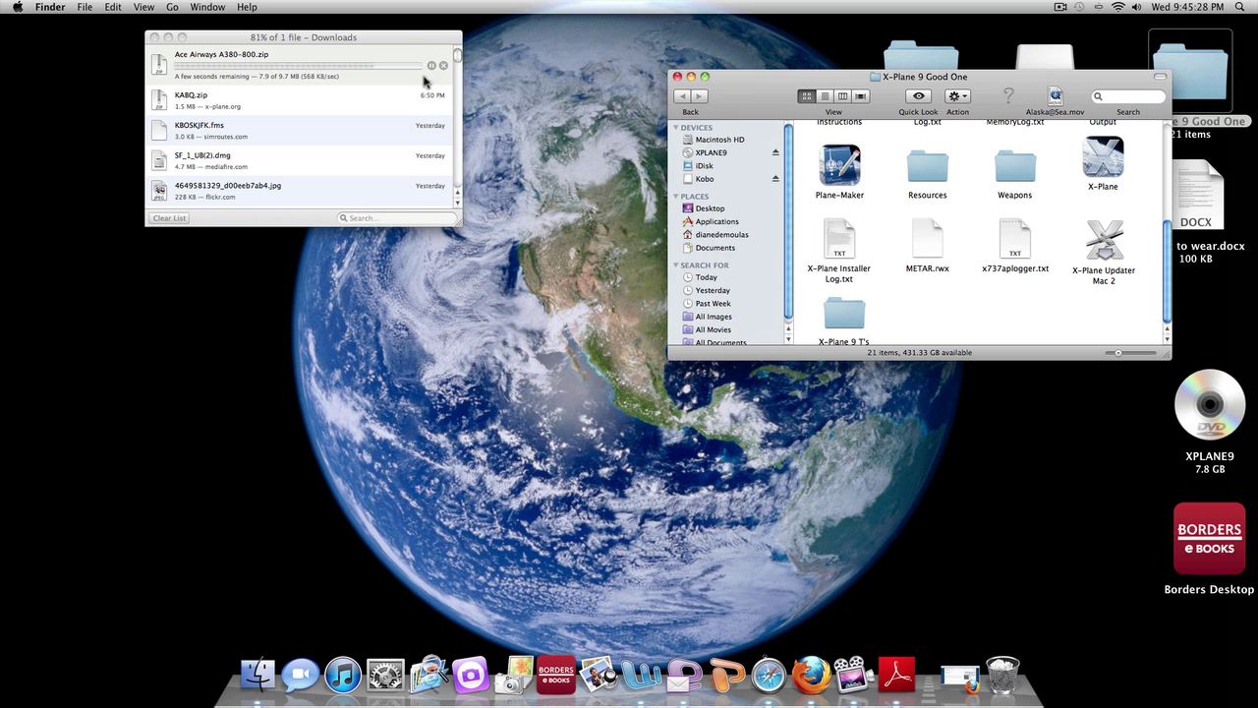
pyautogui.moveTo(409, 39); pyautogui.dragTo(372, 55)
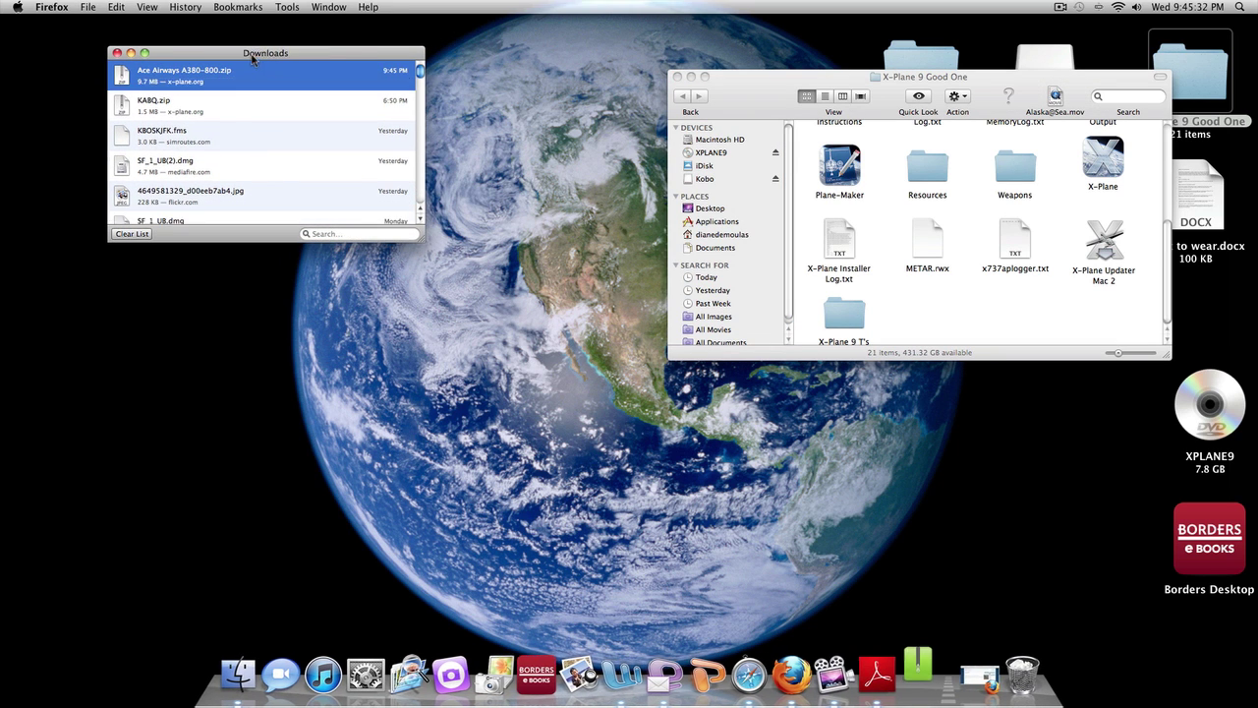
pyautogui.click(108, 64)
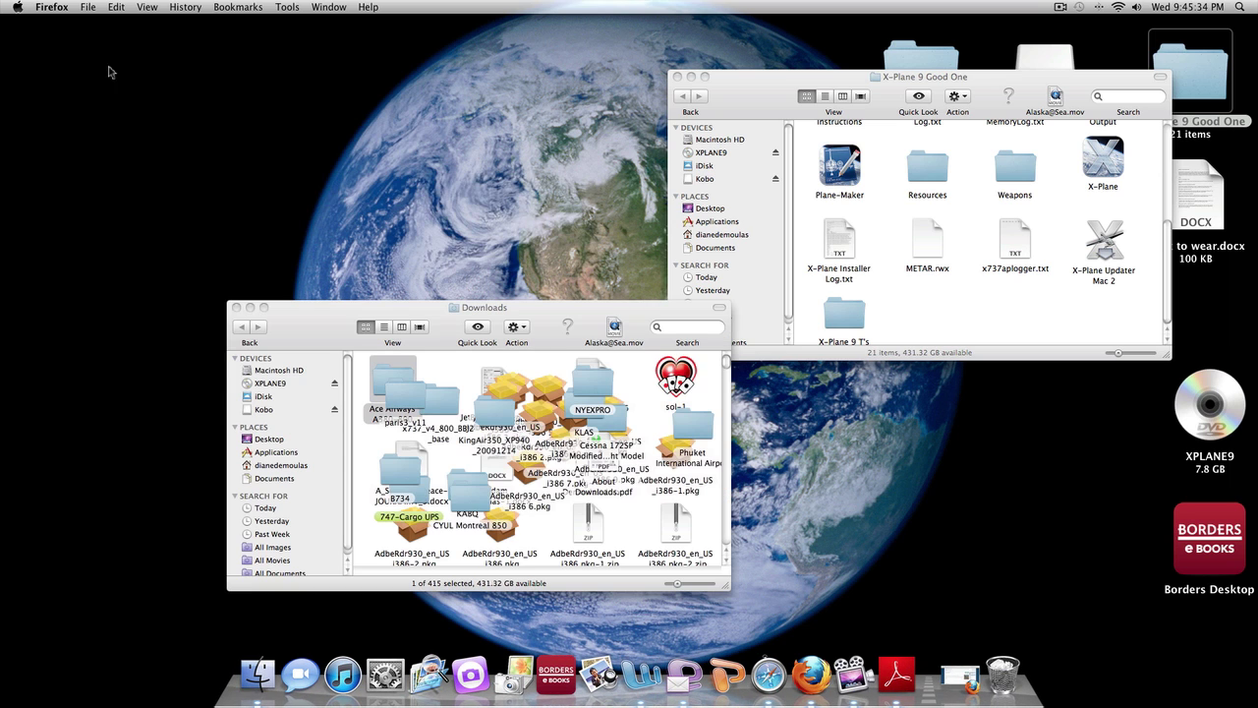
pyautogui.moveTo(376, 364); pyautogui.dragTo(403, 226)
pyautogui.press('super+w')
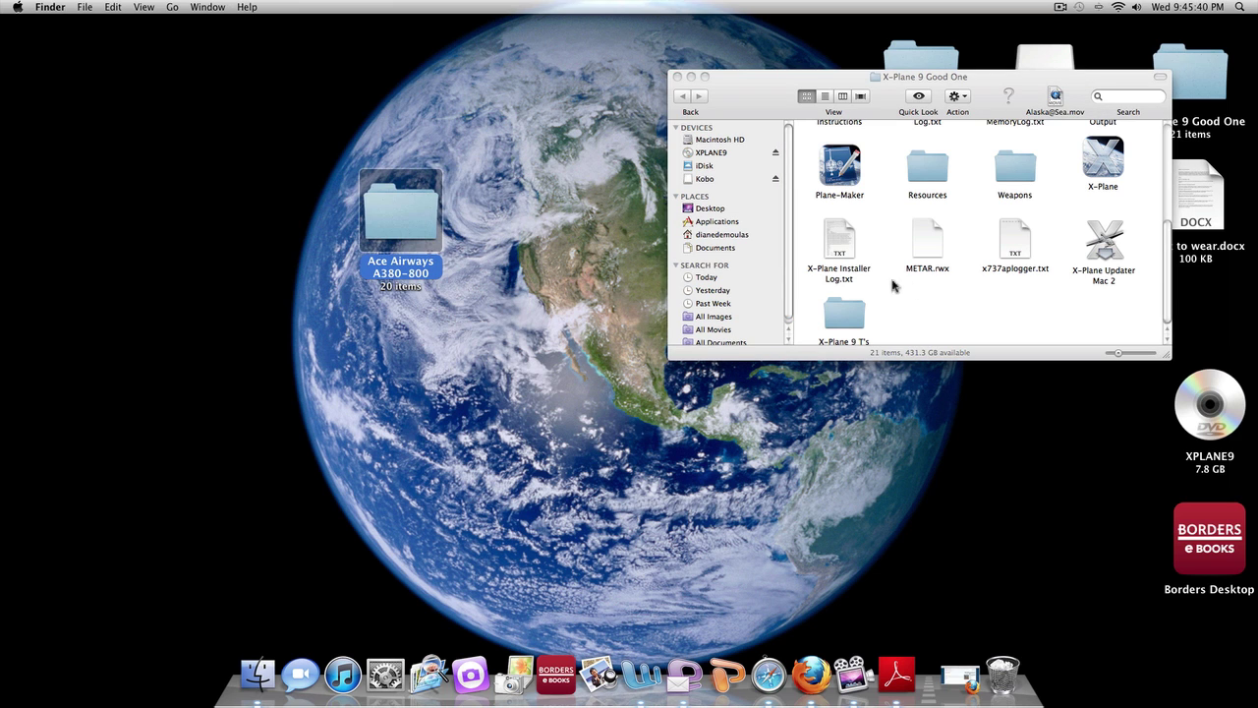
# Drop the Ace Airways A380-800 folder into X-Plane 9 Good One's Aircraft/Heavy Metal folder.
pyautogui.click(935, 293)
pyautogui.moveTo(892, 90); pyautogui.dragTo(859, 105)
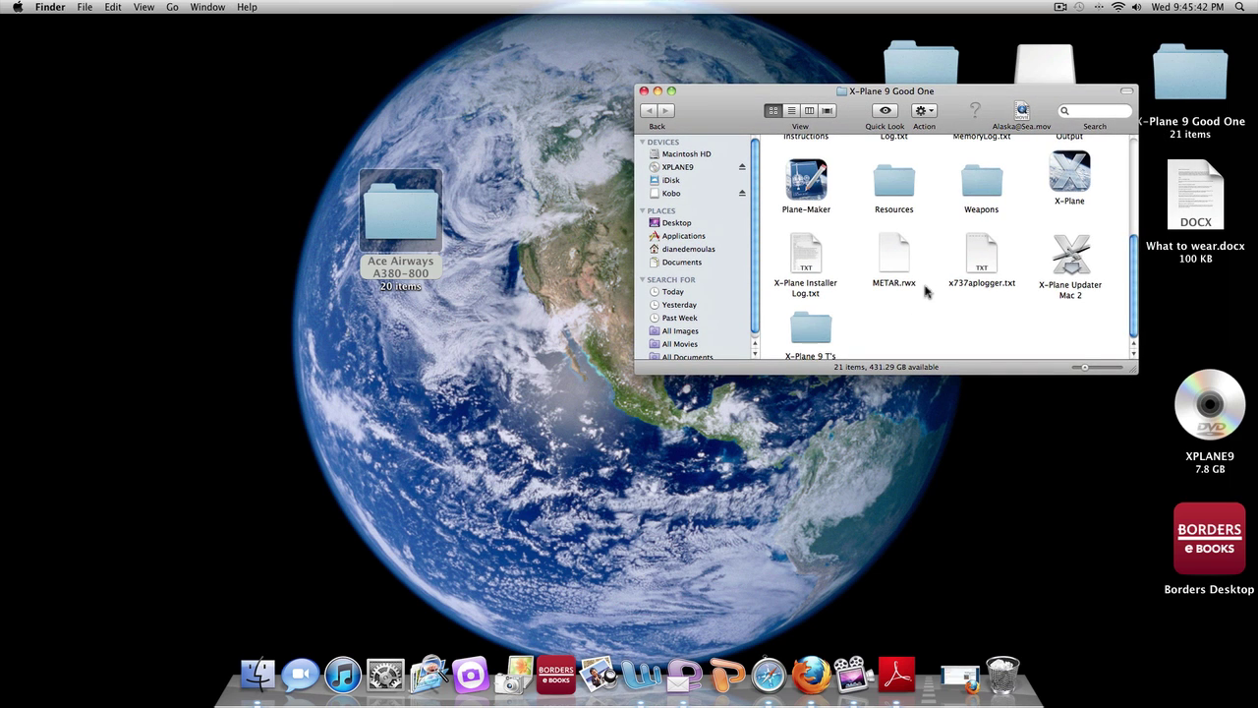
pyautogui.scroll(3, 922, 290)
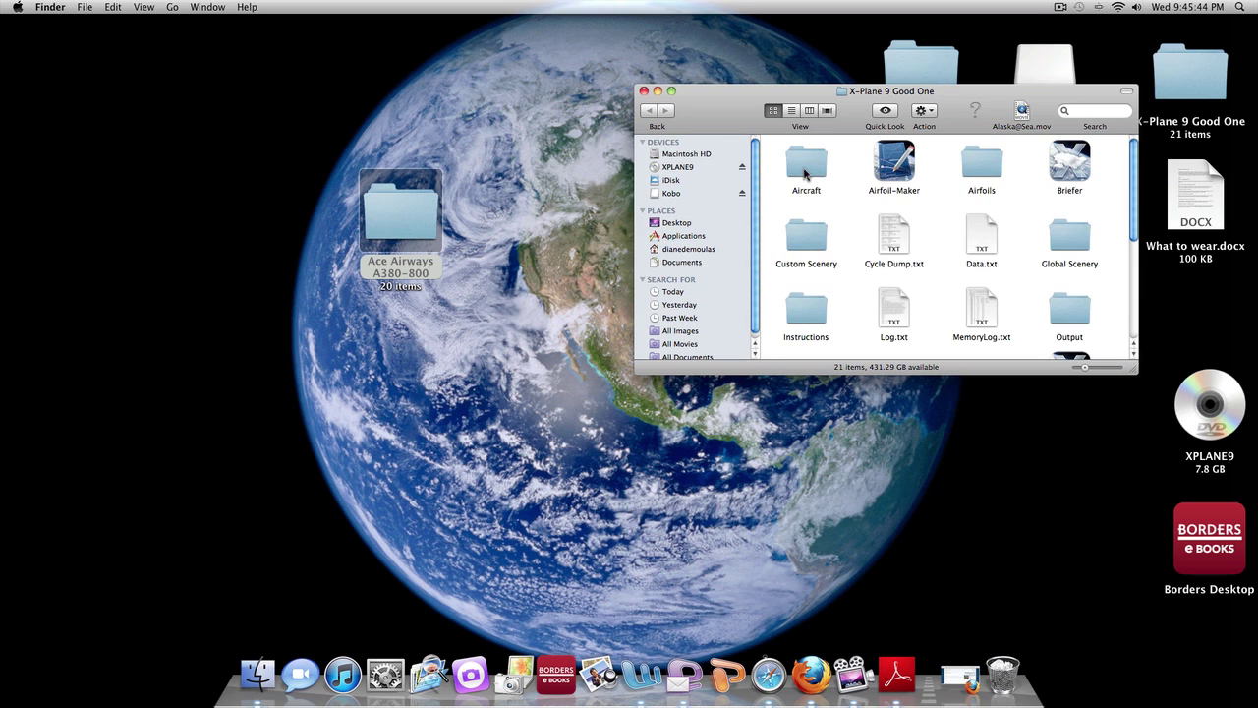
pyautogui.doubleClick(804, 173)
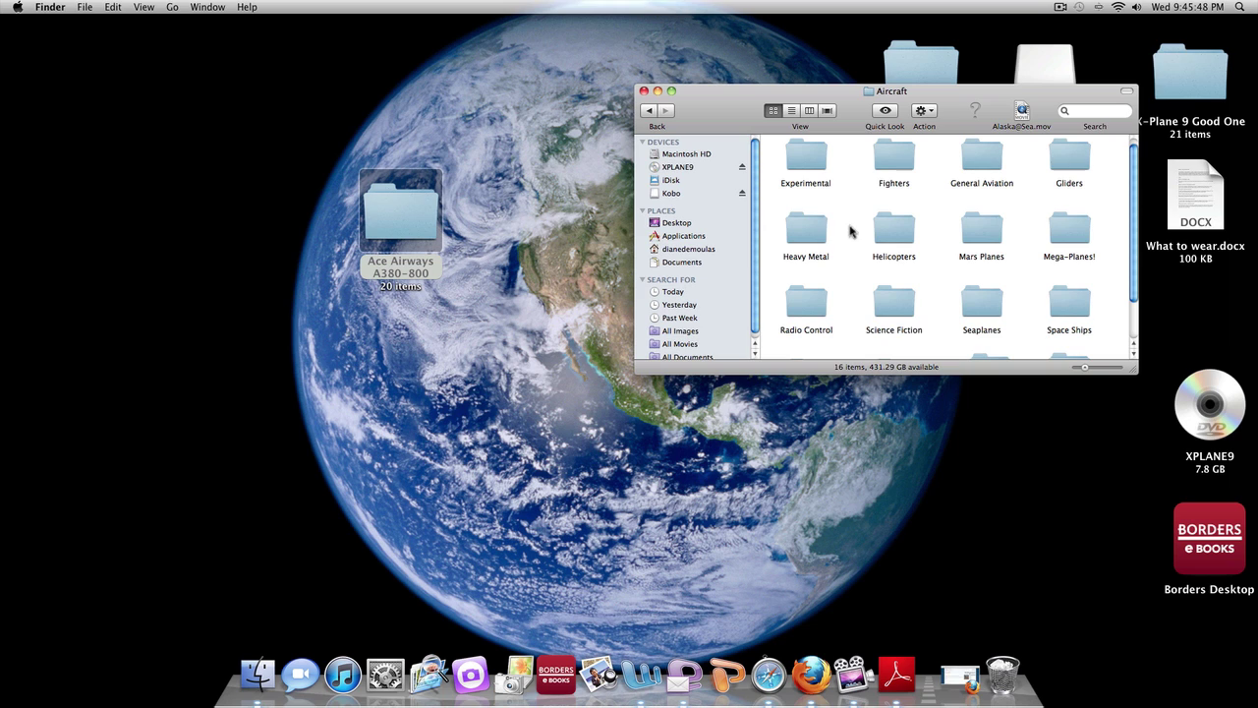
pyautogui.doubleClick(808, 234)
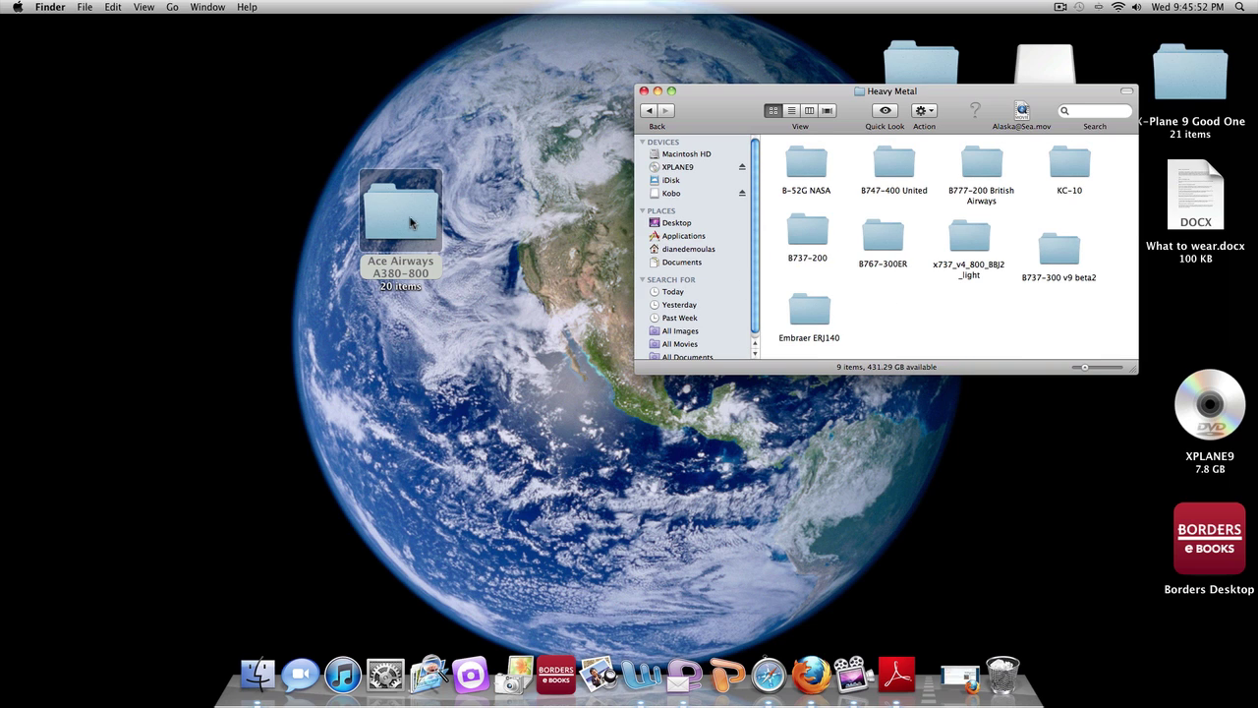
pyautogui.moveTo(398, 226); pyautogui.dragTo(894, 309)
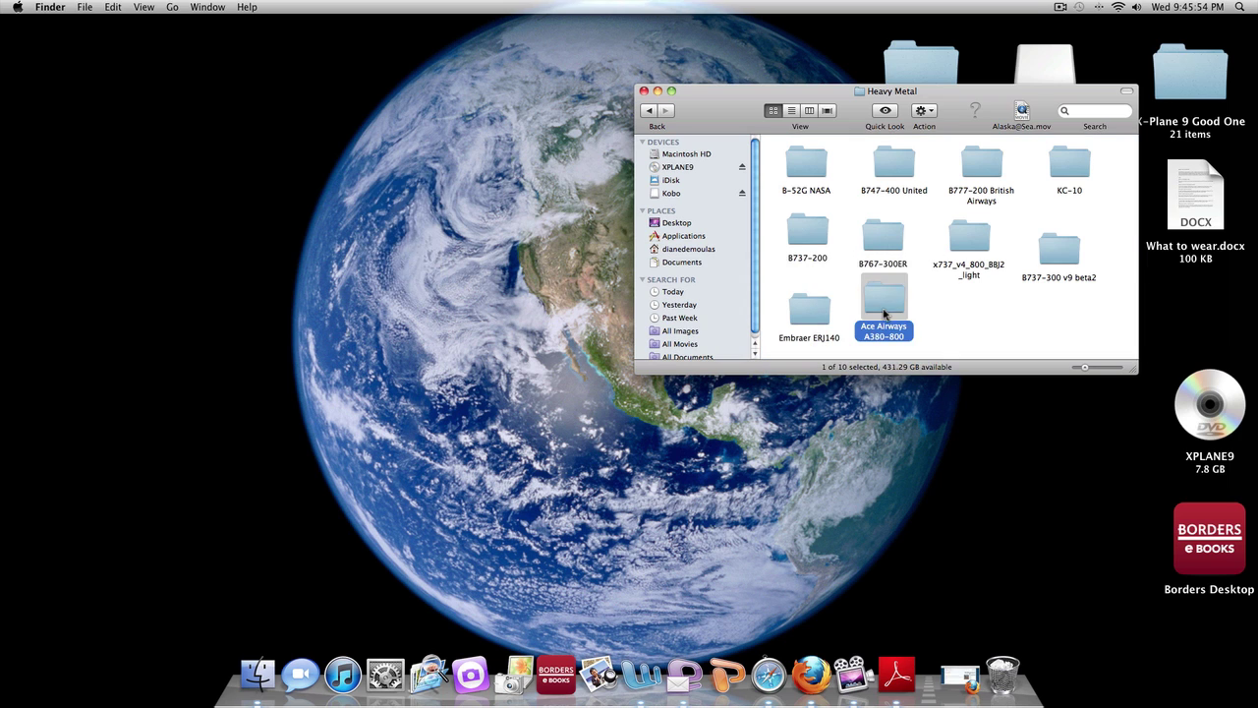
# Tidy the Heavy Metal window, shifting it left and positioning the Ace Airways folder in the grid.
pyautogui.moveTo(851, 122); pyautogui.dragTo(640, 130)
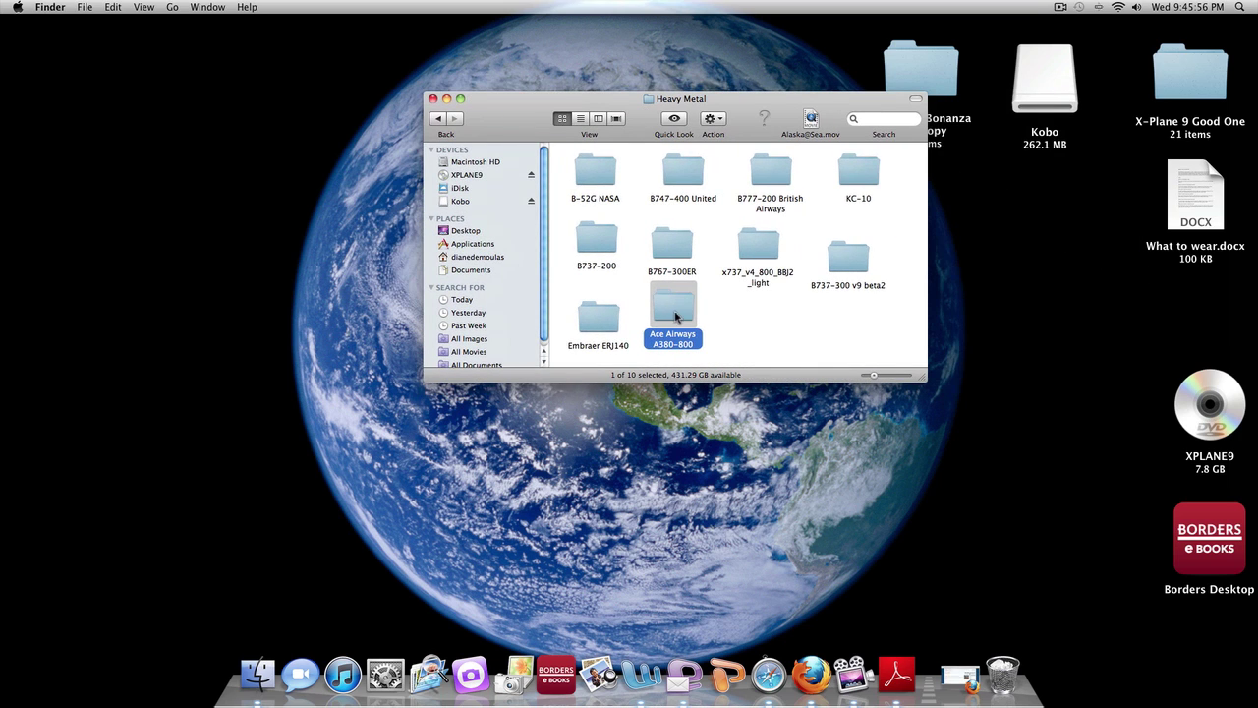
pyautogui.moveTo(674, 315); pyautogui.dragTo(698, 313)
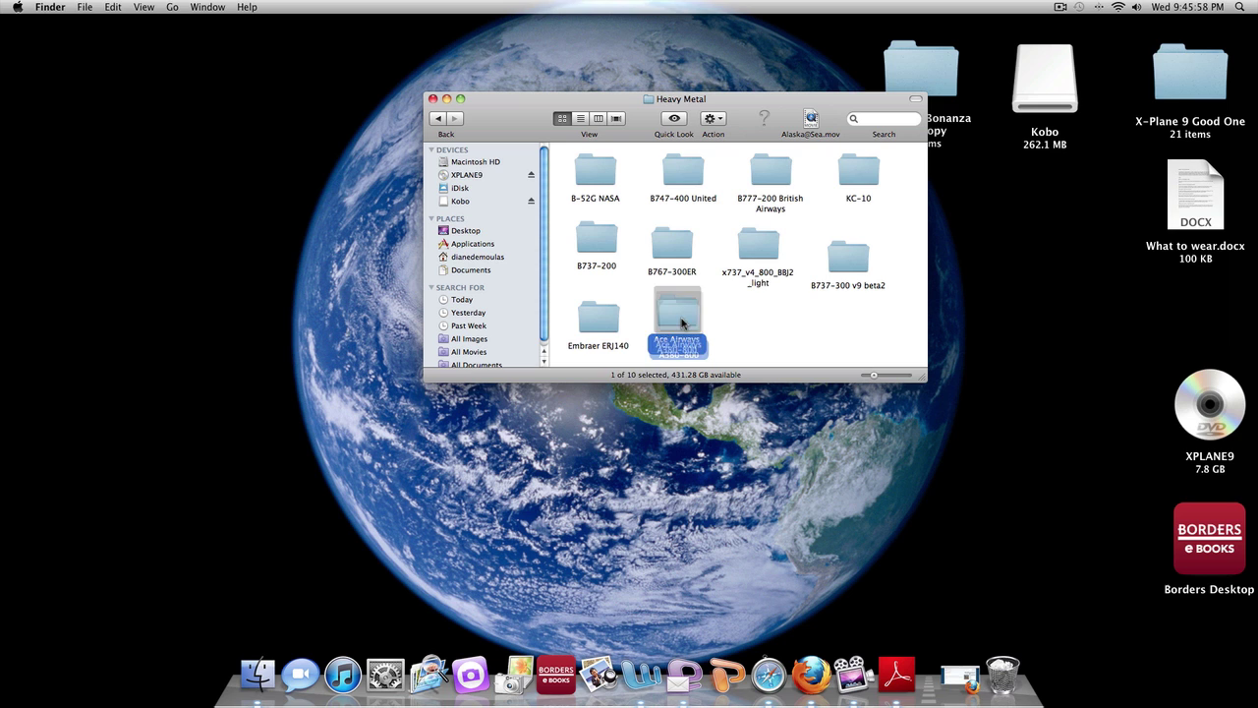
pyautogui.click(718, 298)
pyautogui.moveTo(685, 102); pyautogui.dragTo(582, 95)
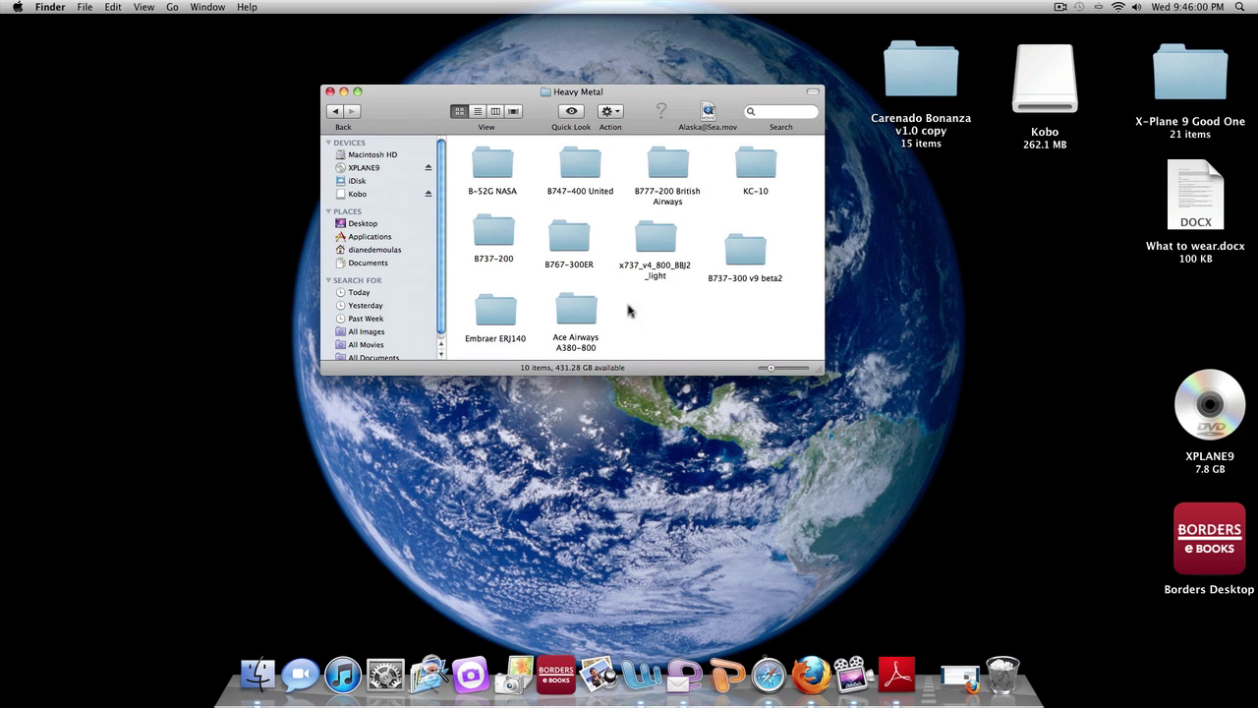
pyautogui.doubleClick(584, 320)
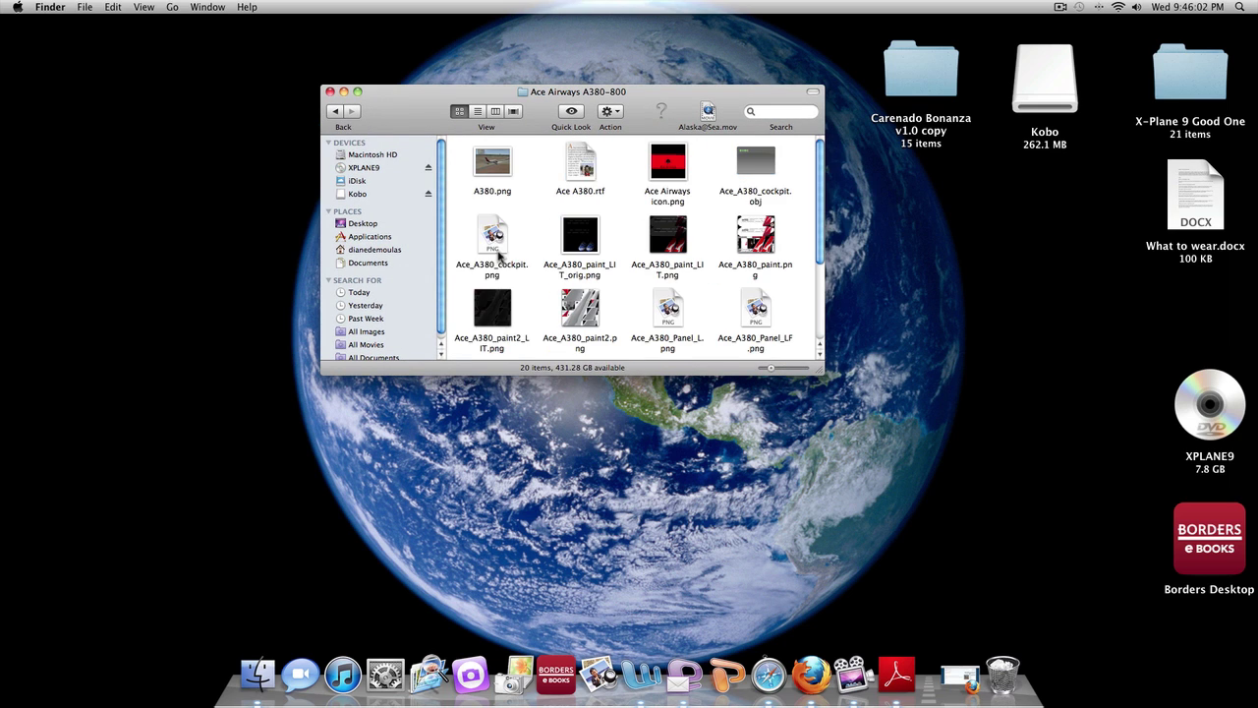
pyautogui.moveTo(422, 103); pyautogui.dragTo(357, 111)
pyautogui.scroll(-3, 570, 256)
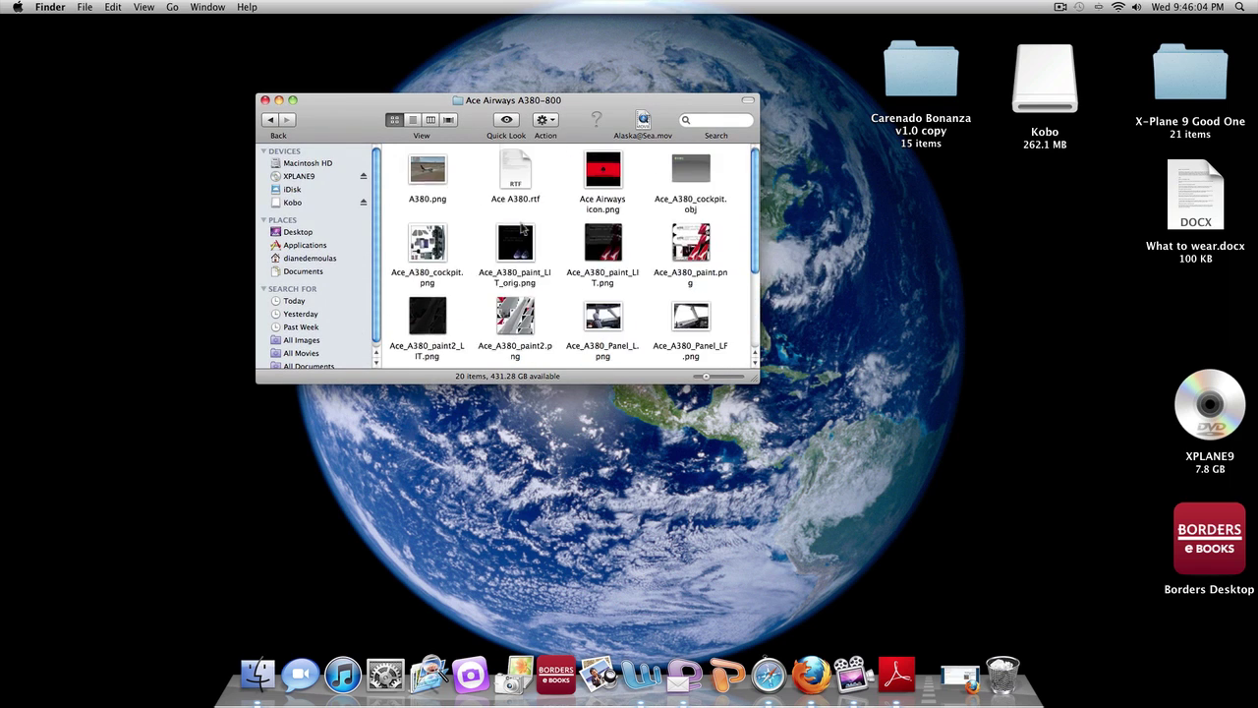
pyautogui.scroll(3, 570, 256)
pyautogui.click(270, 119)
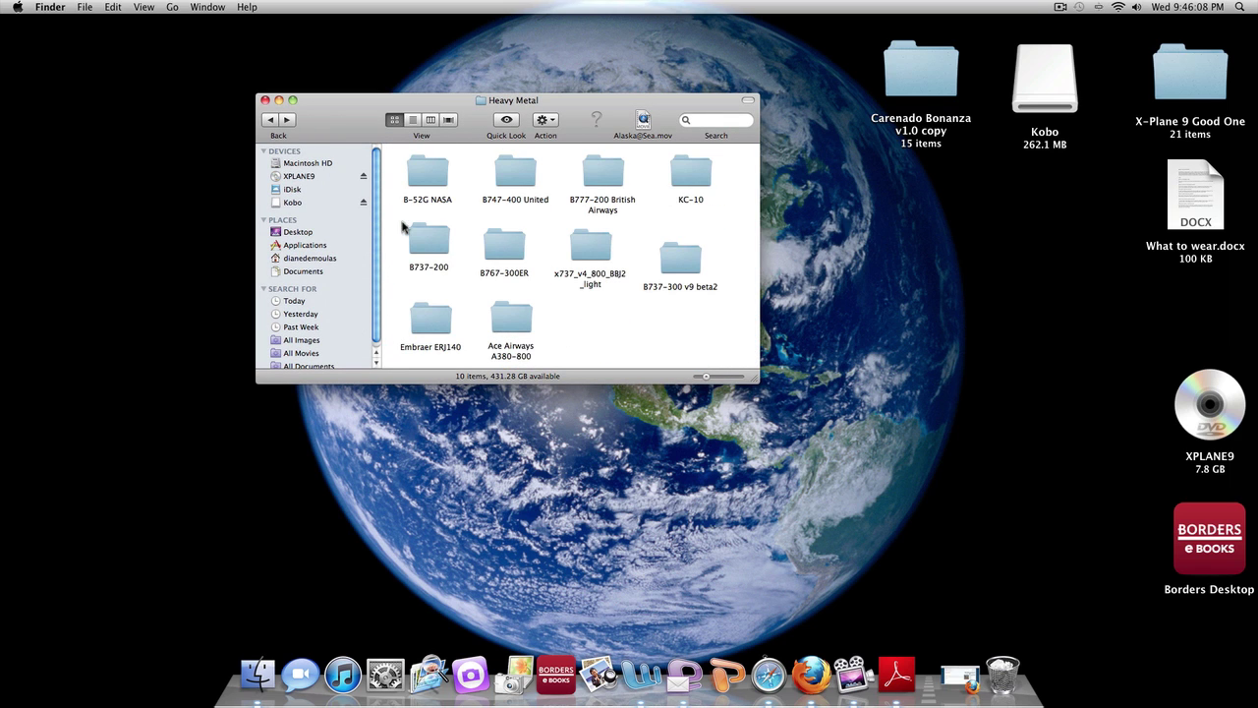
pyautogui.moveTo(379, 116); pyautogui.dragTo(338, 142)
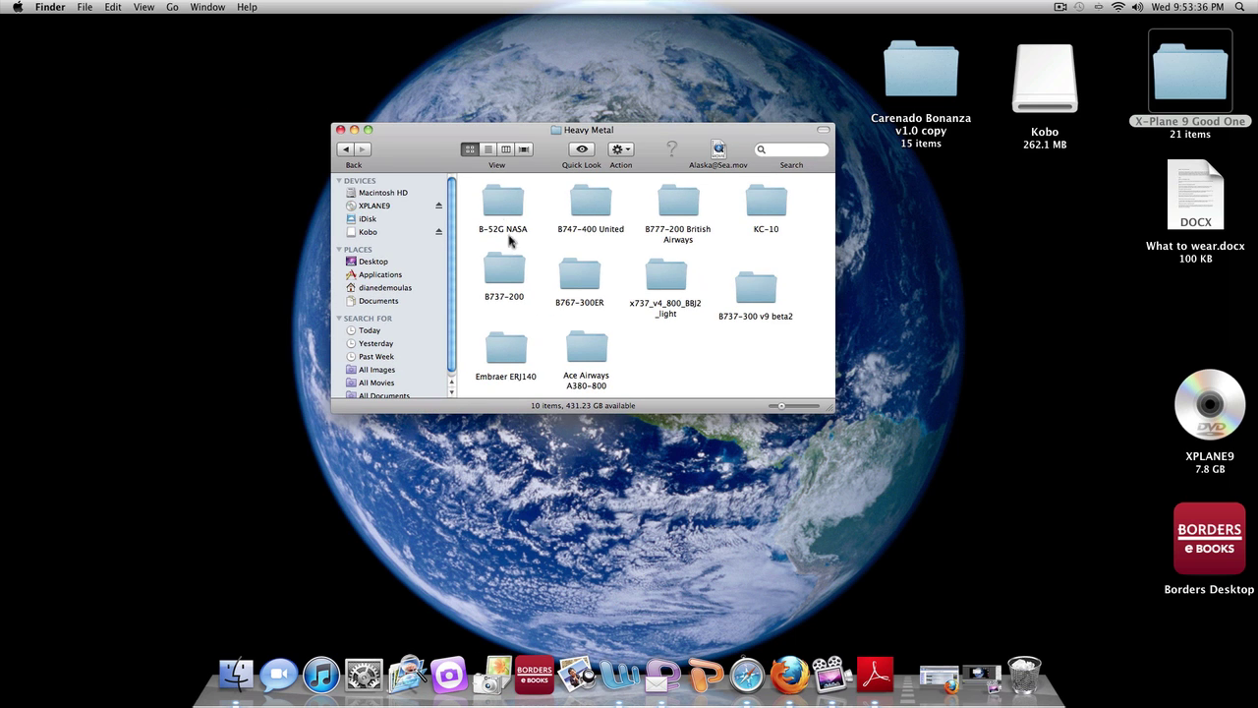
pyautogui.moveTo(546, 137); pyautogui.dragTo(362, 214)
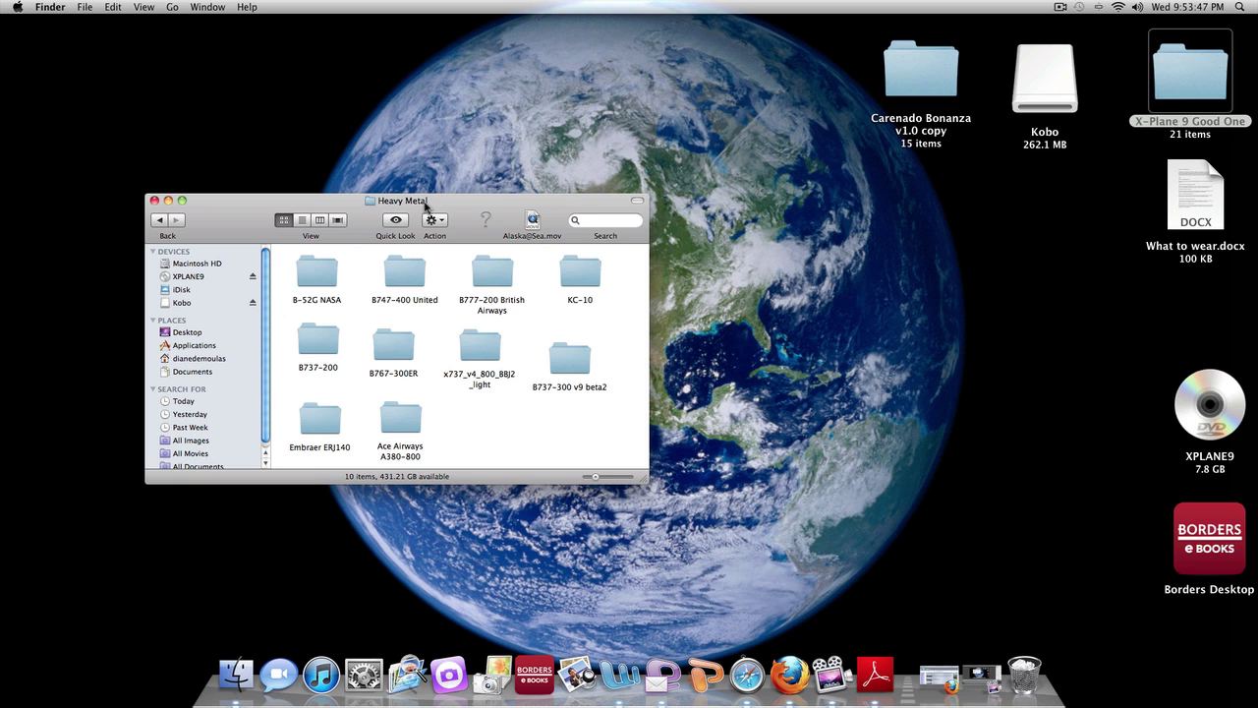
pyautogui.moveTo(425, 205); pyautogui.dragTo(569, 191)
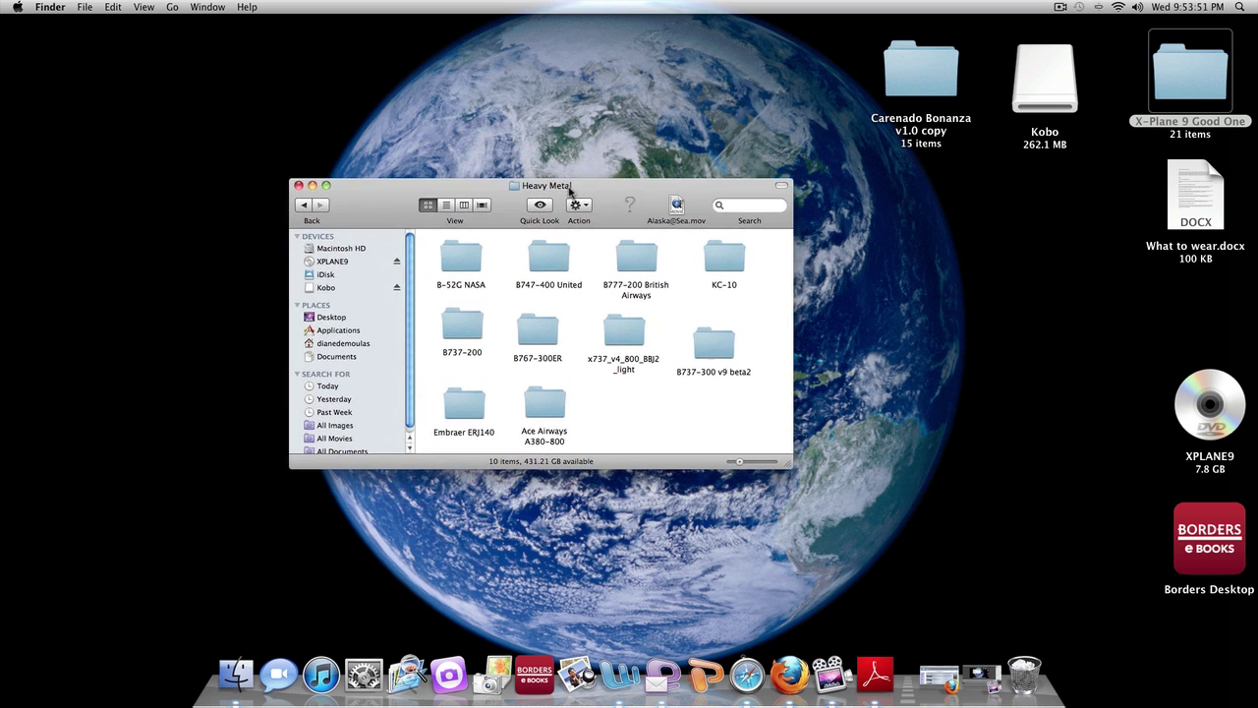
pyautogui.moveTo(484, 193); pyautogui.dragTo(253, 182)
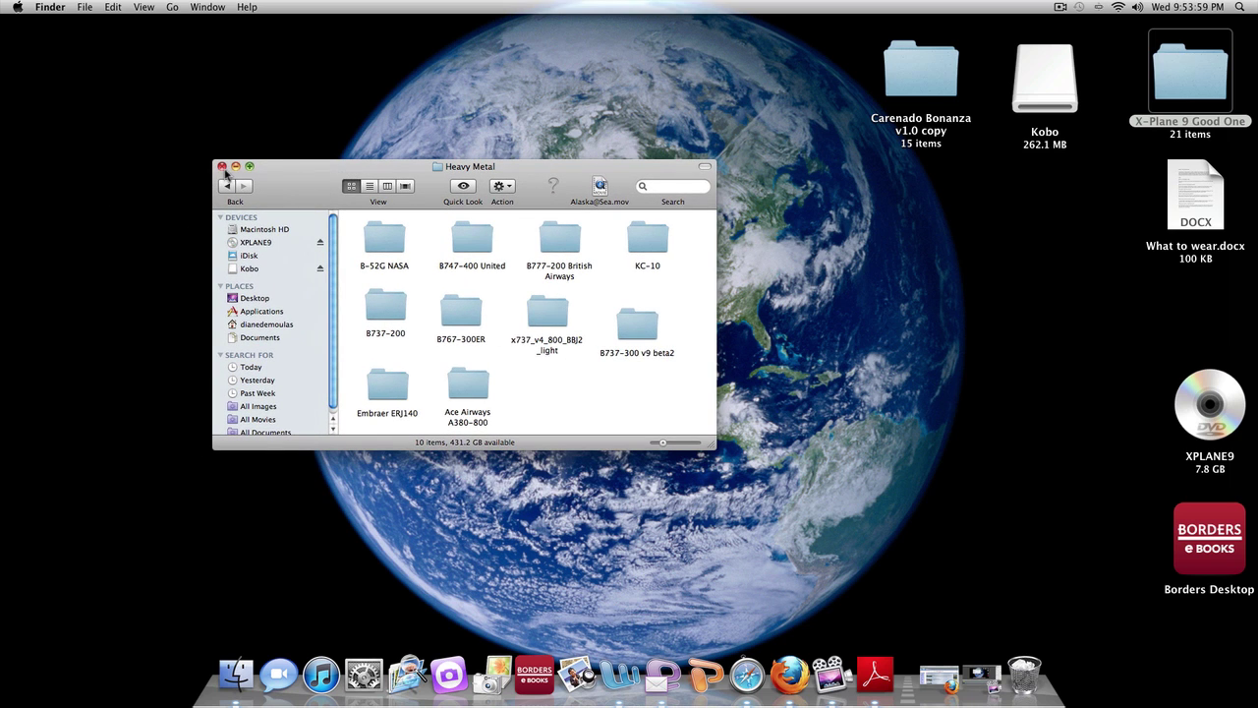